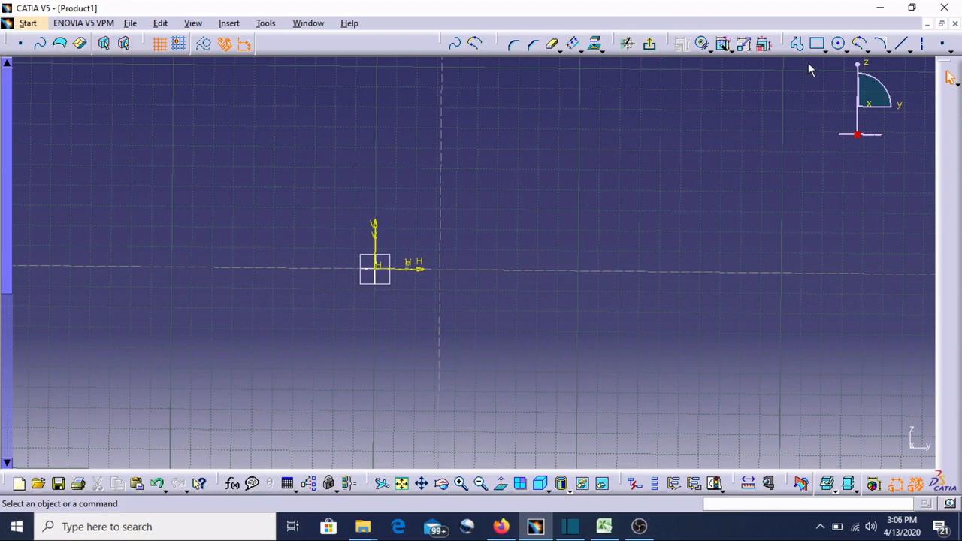
- Sketch a rectangle above the horizontal axis, beyond the origin, and stretch it by its edges to about 93 by 43 mm
click(817, 43)
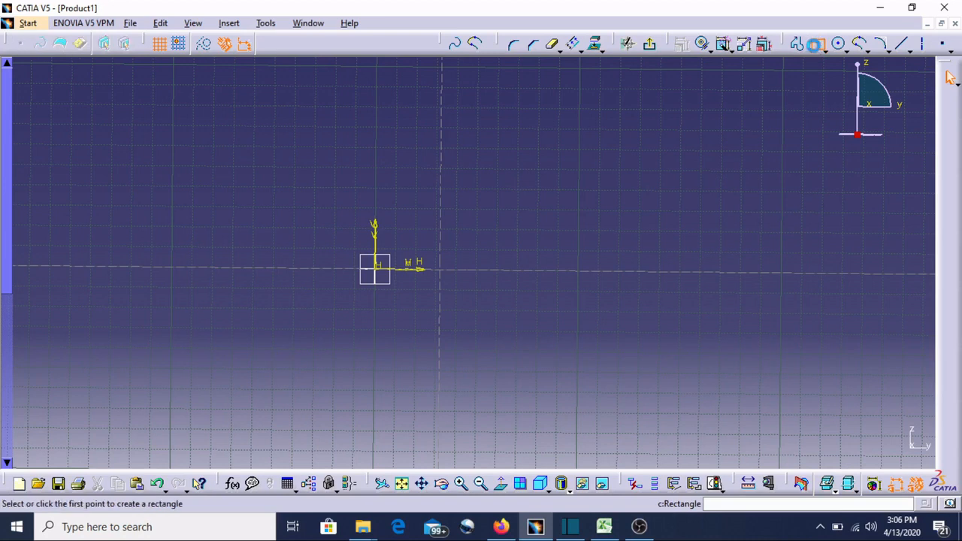
click(467, 160)
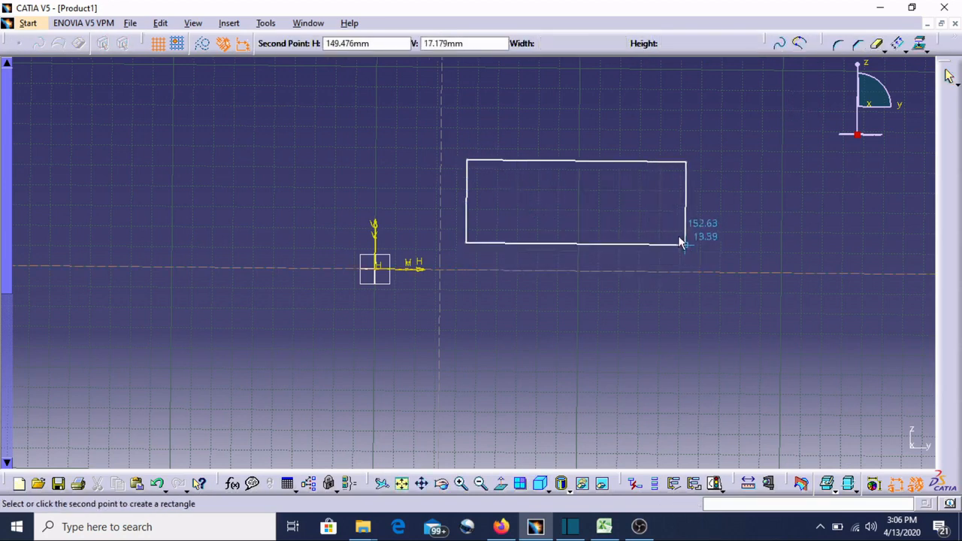
click(640, 241)
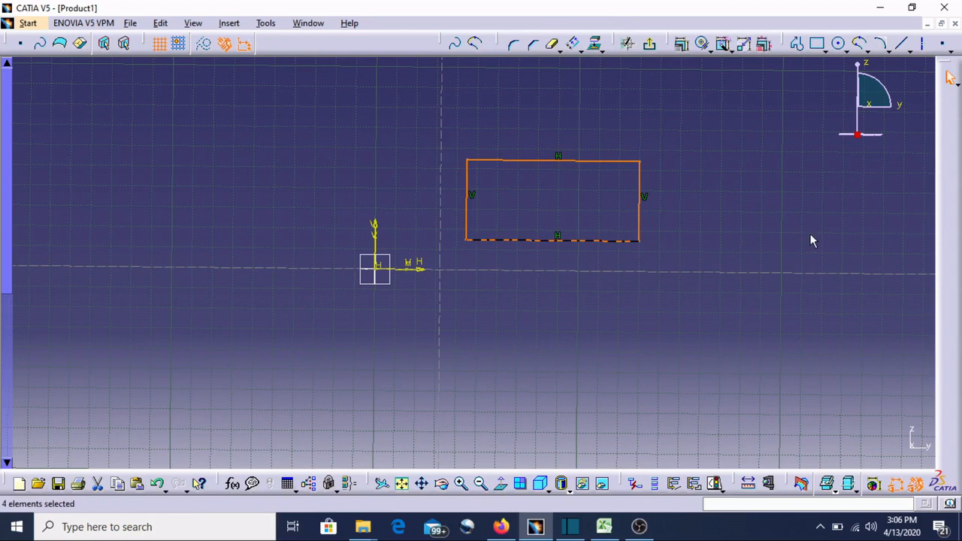
click(609, 293)
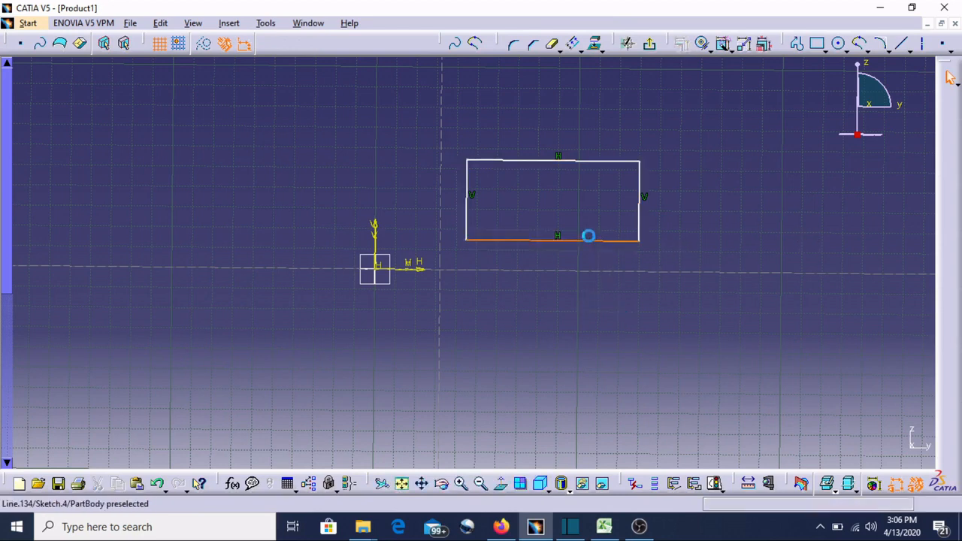
mouse_move(589, 236)
mouse_down()
mouse_move(584, 173)
mouse_move(587, 250)
mouse_up()
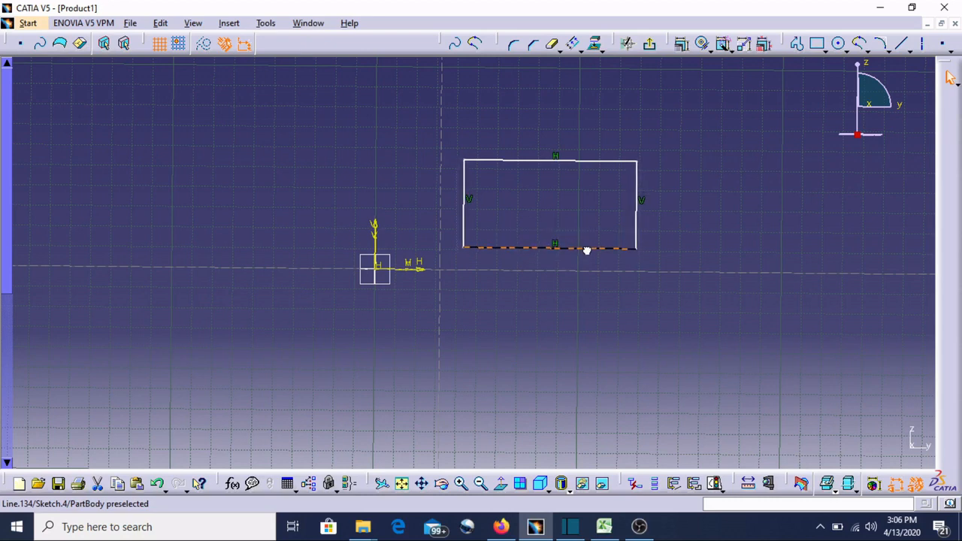
mouse_move(640, 217)
mouse_down()
mouse_move(700, 221)
mouse_move(610, 230)
mouse_move(629, 217)
mouse_move(609, 227)
mouse_move(599, 200)
mouse_move(672, 187)
mouse_move(634, 221)
mouse_move(629, 207)
mouse_move(785, 204)
mouse_move(649, 206)
mouse_move(659, 214)
mouse_up()
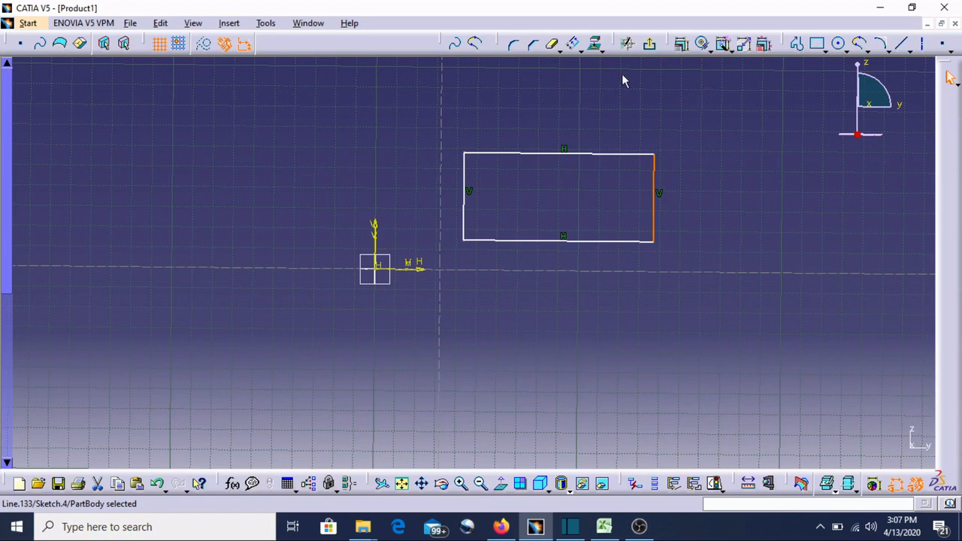
- Dimension the rectangle's height on its right edge and its width on its upper edge, placing both dimensions outside the profile
click(709, 50)
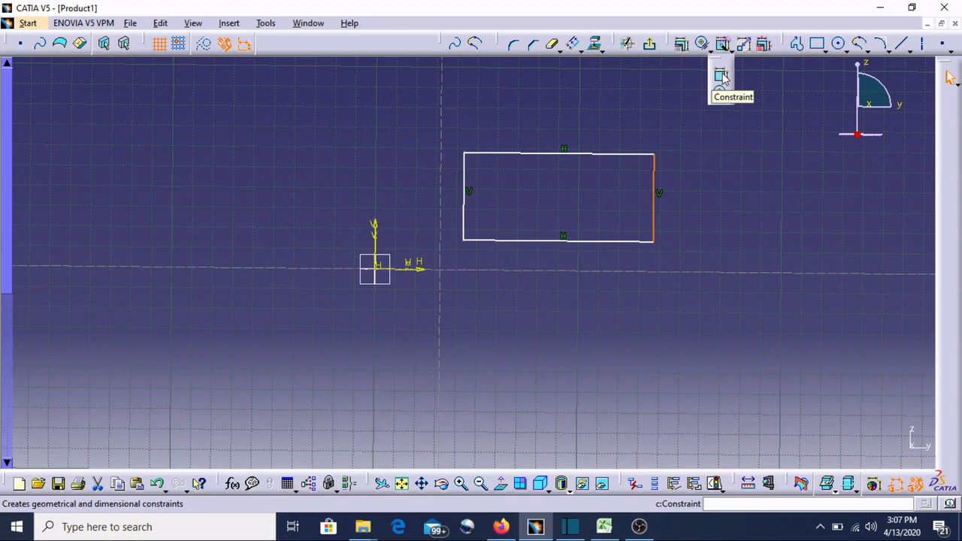
click(721, 77)
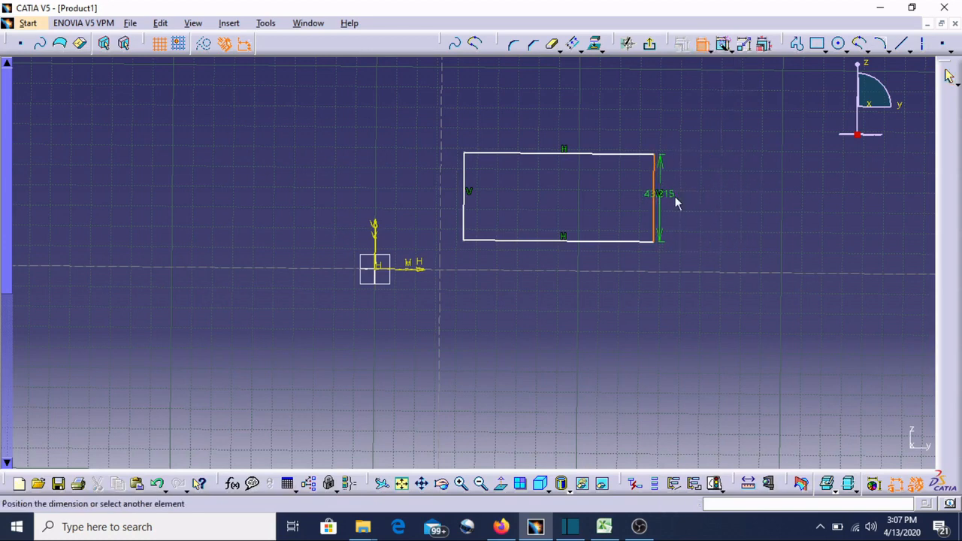
click(715, 205)
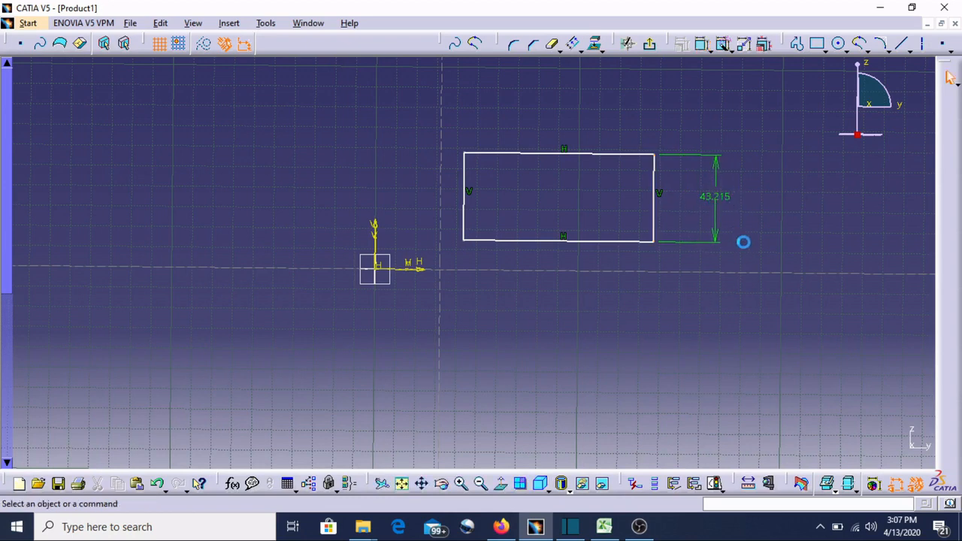
click(581, 155)
click(704, 48)
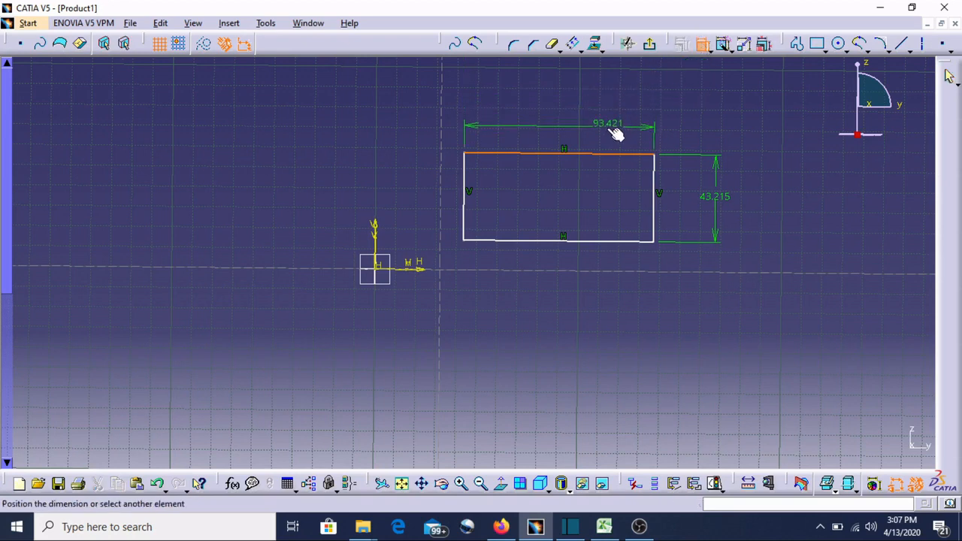
click(613, 131)
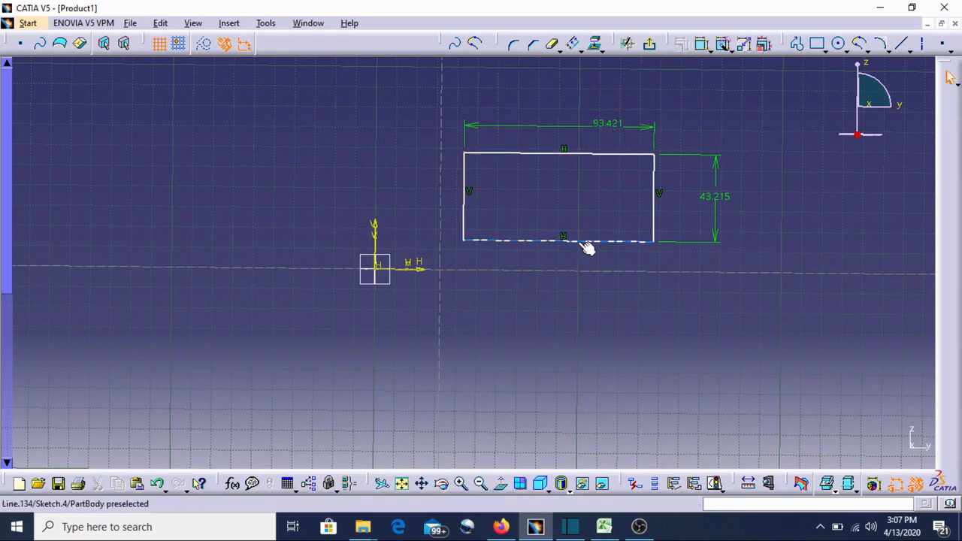
- Move the dimensioned rectangle up and farther from the vertical axis by its lower edge
drag(580, 239, 602, 233)
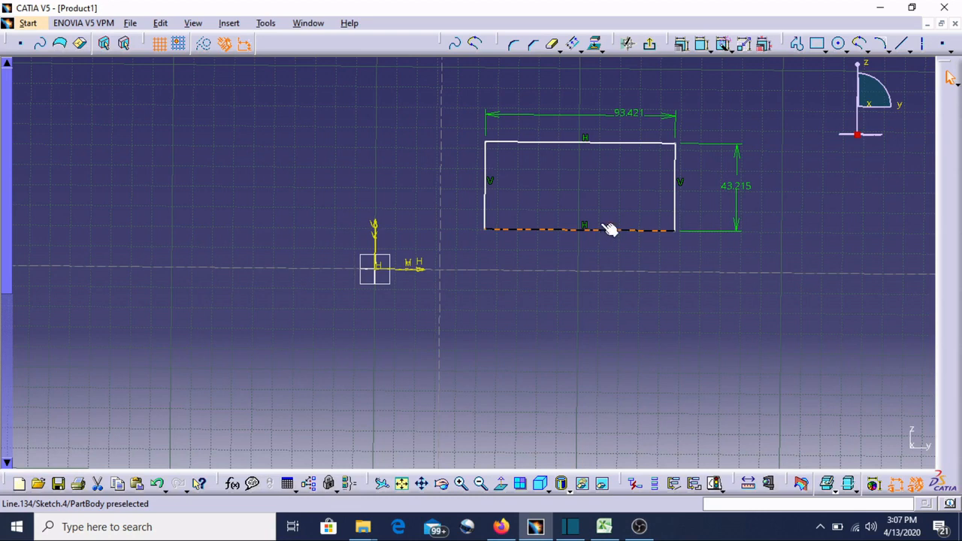
click(607, 229)
double_click(553, 228)
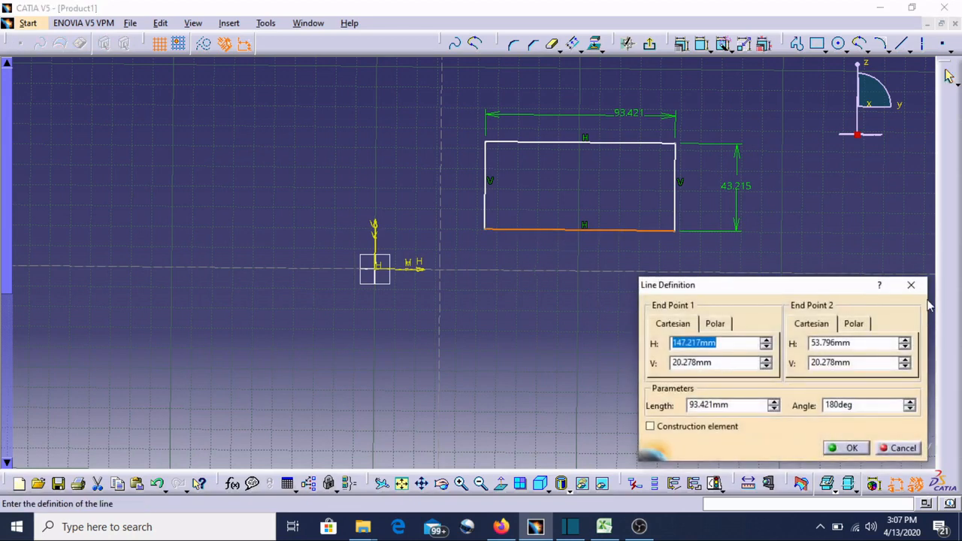
click(911, 288)
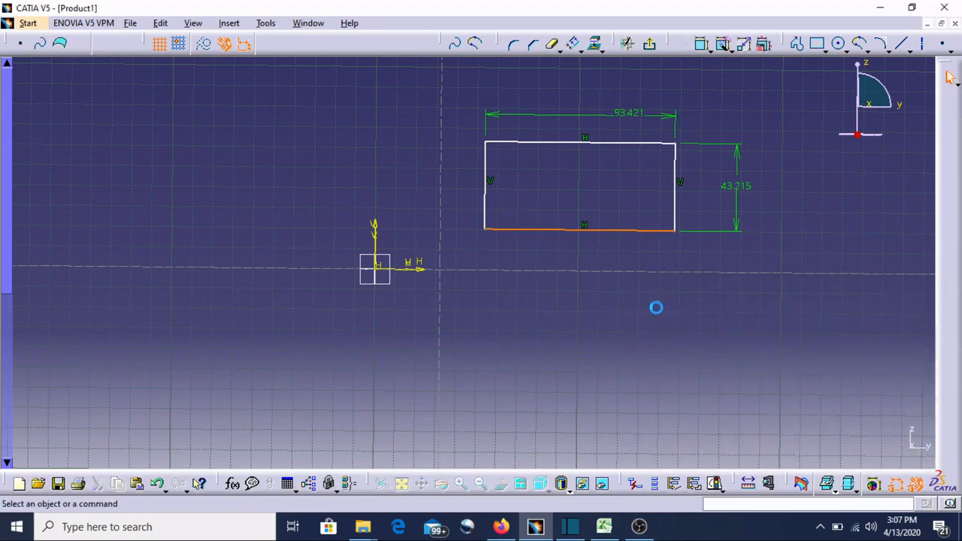
- Dimension the distance from the vertical axis to the rectangle's left edge, and shift the rectangle slightly downward
click(701, 46)
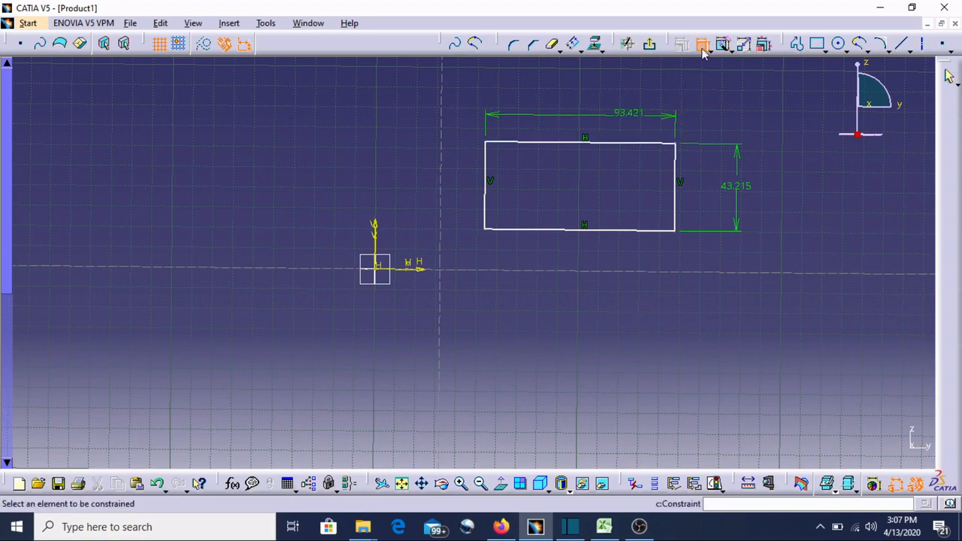
click(486, 225)
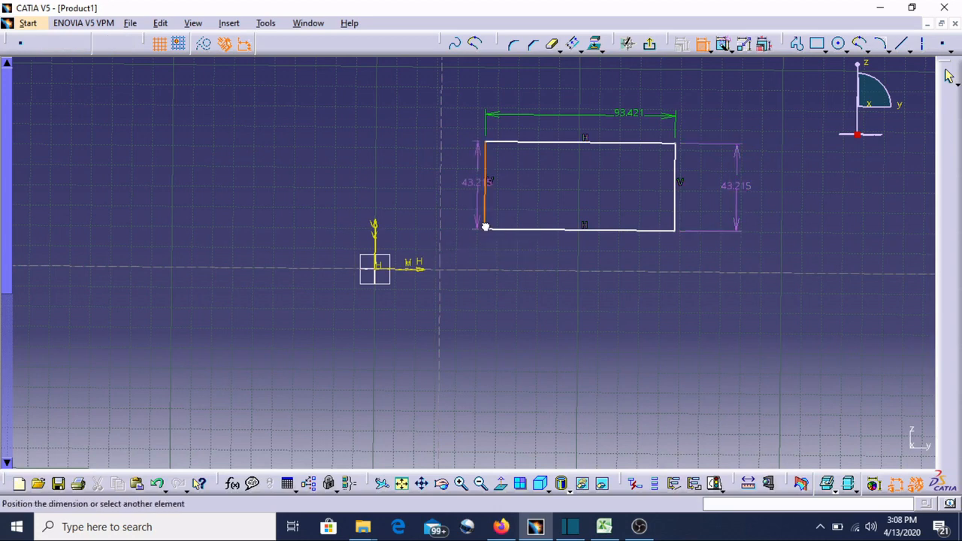
click(377, 250)
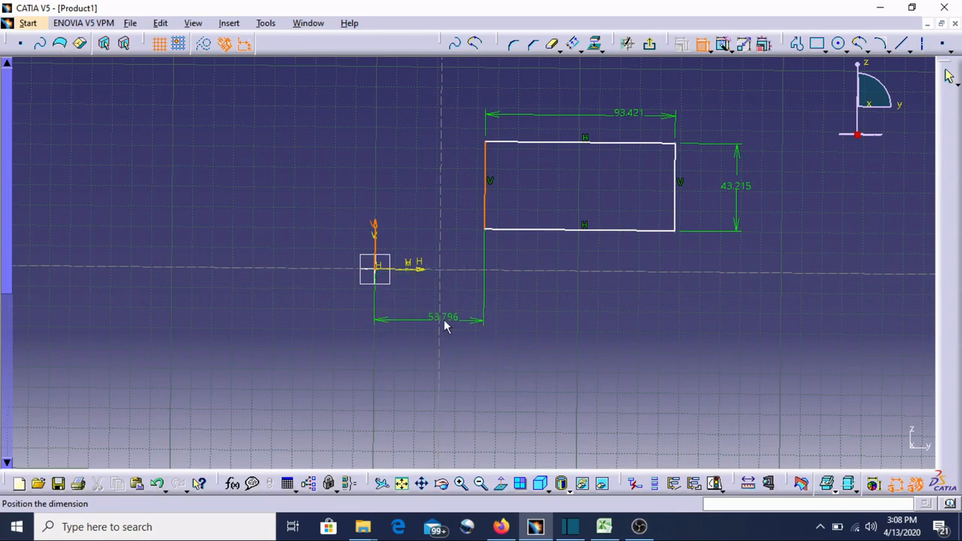
click(443, 320)
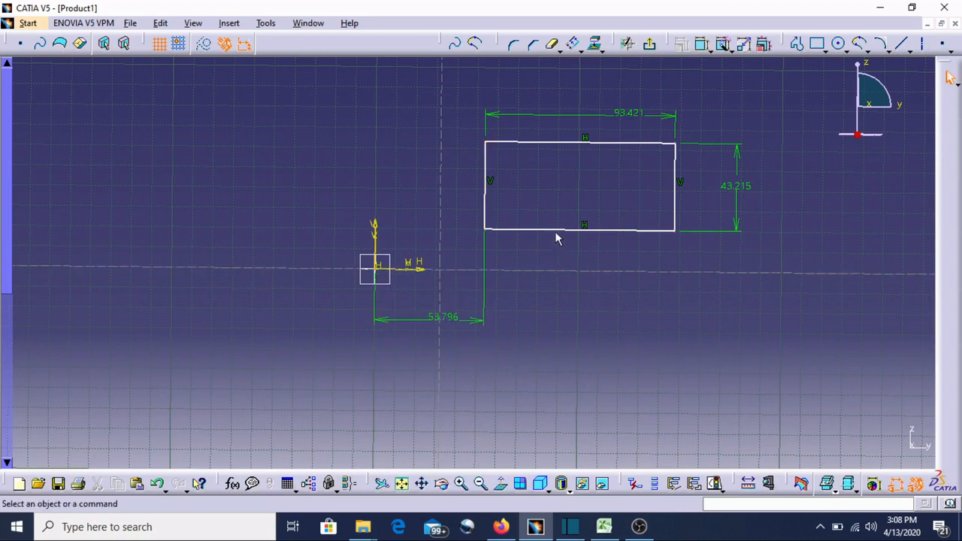
mouse_move(555, 230)
mouse_down()
mouse_move(552, 348)
mouse_move(576, 233)
mouse_move(569, 366)
mouse_move(576, 230)
mouse_move(580, 299)
mouse_move(572, 334)
mouse_move(574, 251)
mouse_move(574, 341)
mouse_move(568, 224)
mouse_move(556, 362)
mouse_move(557, 243)
mouse_move(565, 246)
mouse_up()
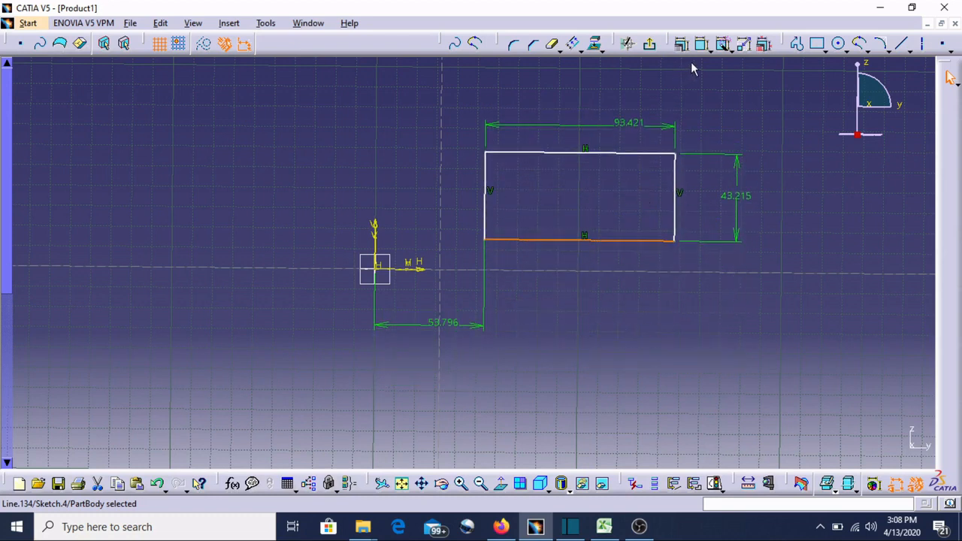
- Add a second height dimension between the rectangle's lower and upper edges, placed beyond its left side
click(703, 44)
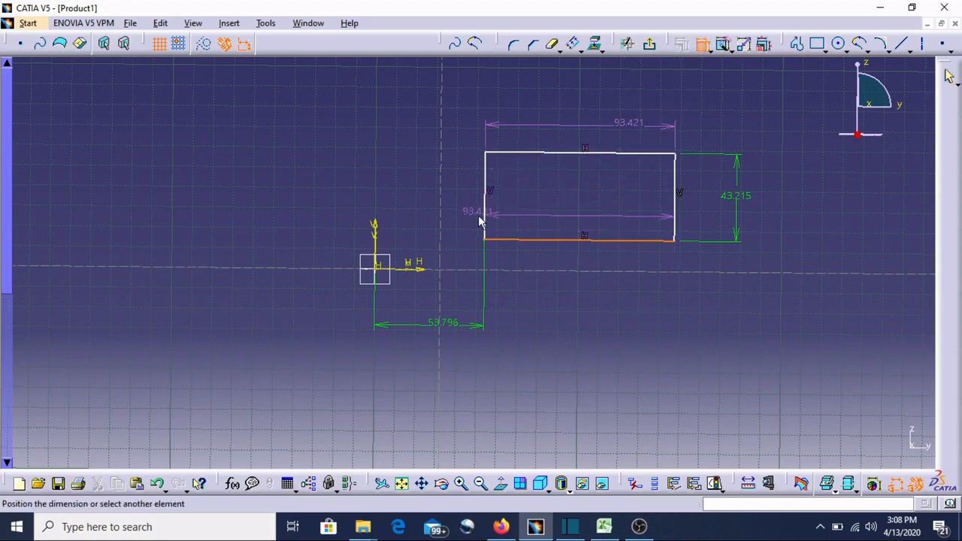
click(519, 154)
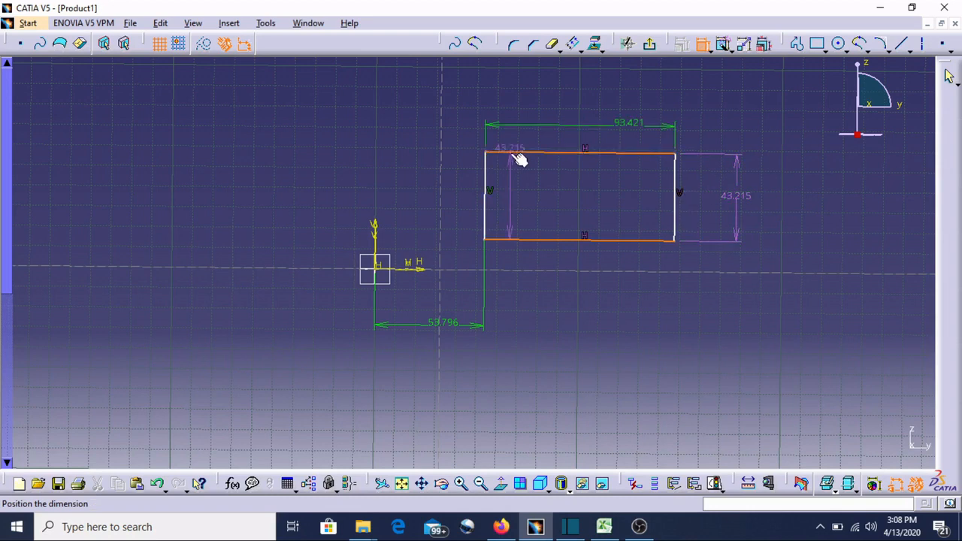
click(406, 268)
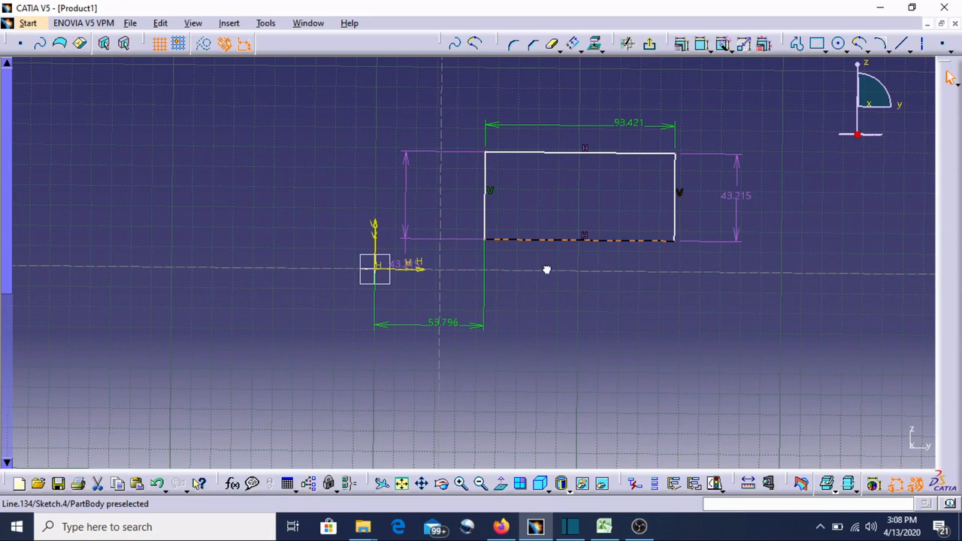
click(565, 239)
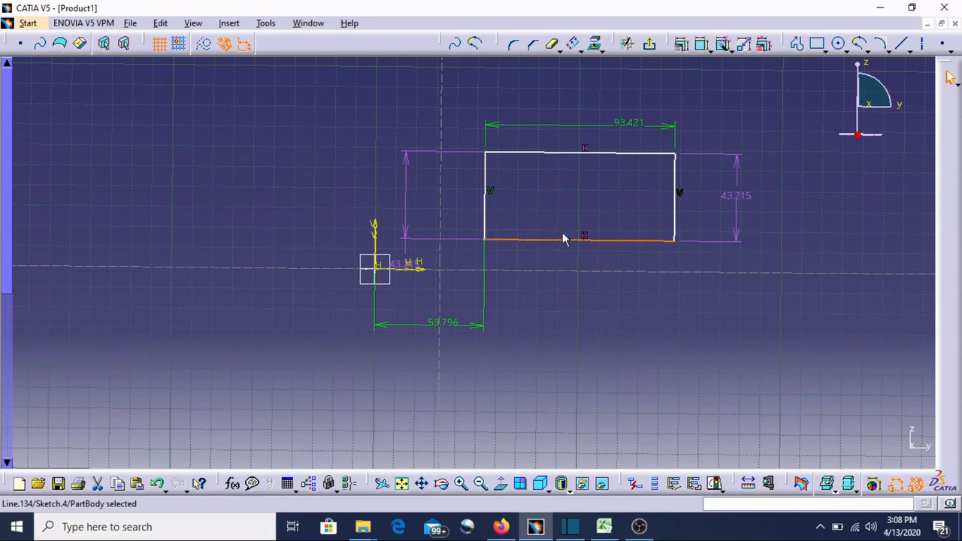
click(676, 313)
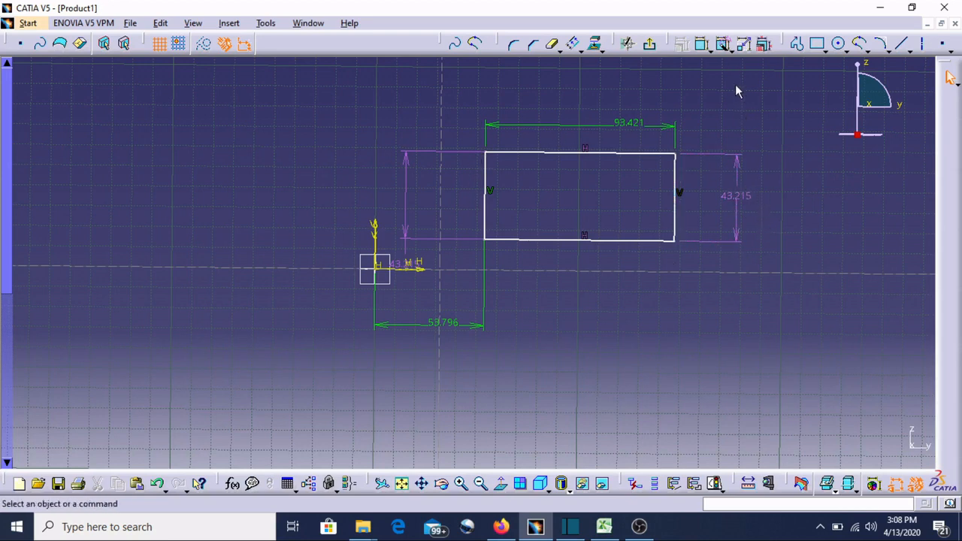
- Sketch a circle of about 17 mm radius below the rectangle, tangent to the horizontal axis
click(725, 47)
click(840, 45)
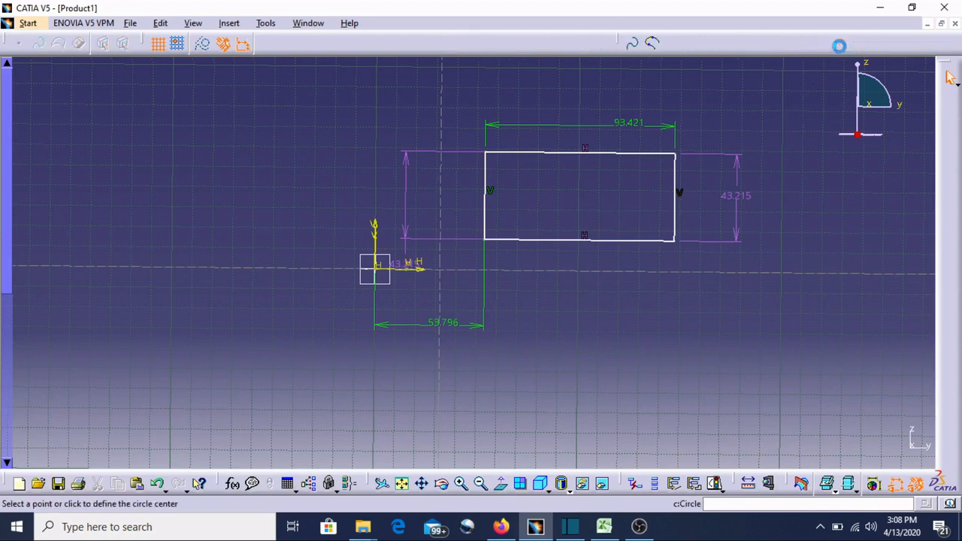
click(543, 305)
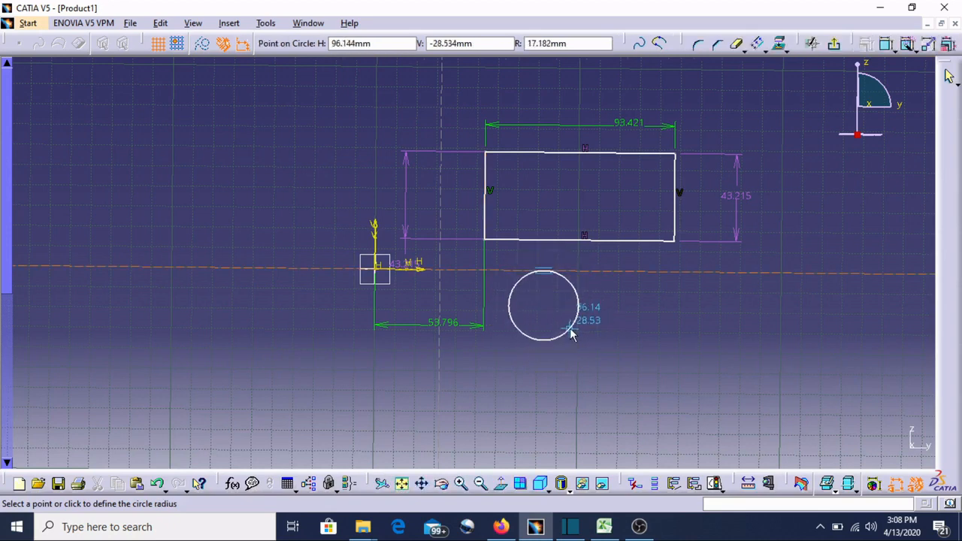
click(570, 334)
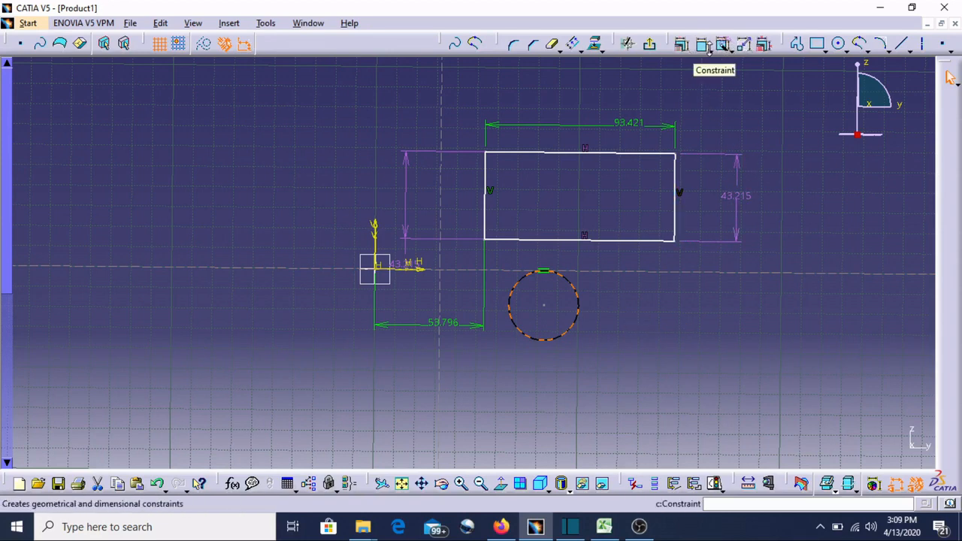
- Apply a contact constraint between the circle and the rectangle's lower edge, and move the circle's centre slightly left and down
click(728, 49)
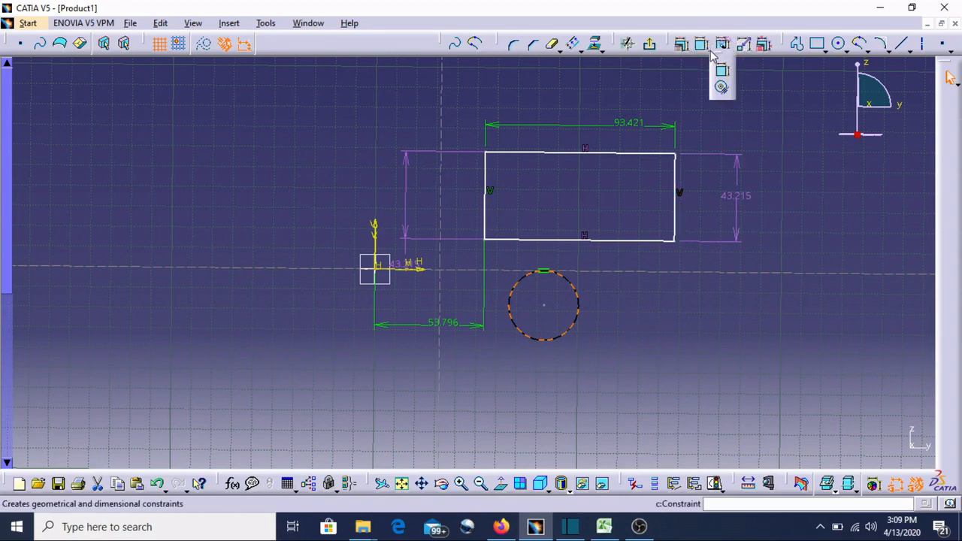
click(723, 90)
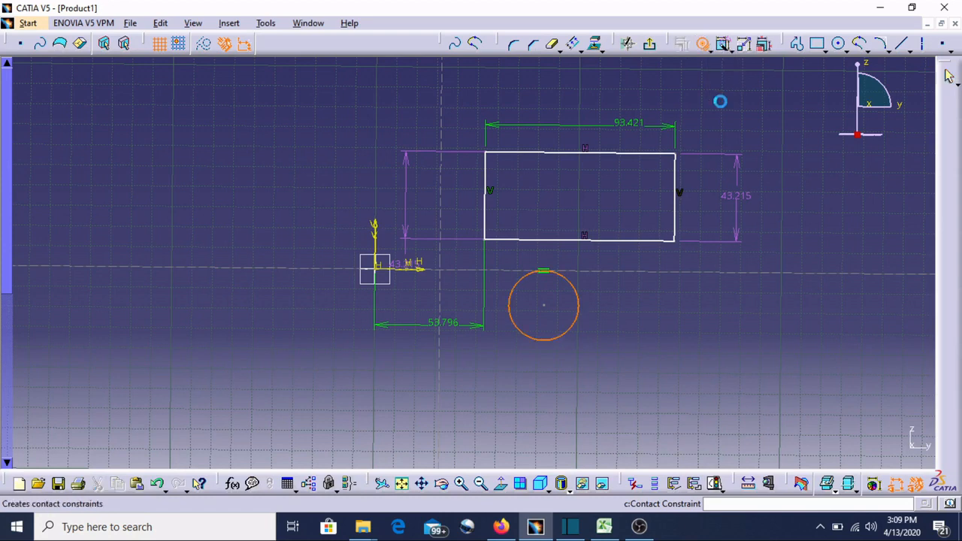
click(584, 241)
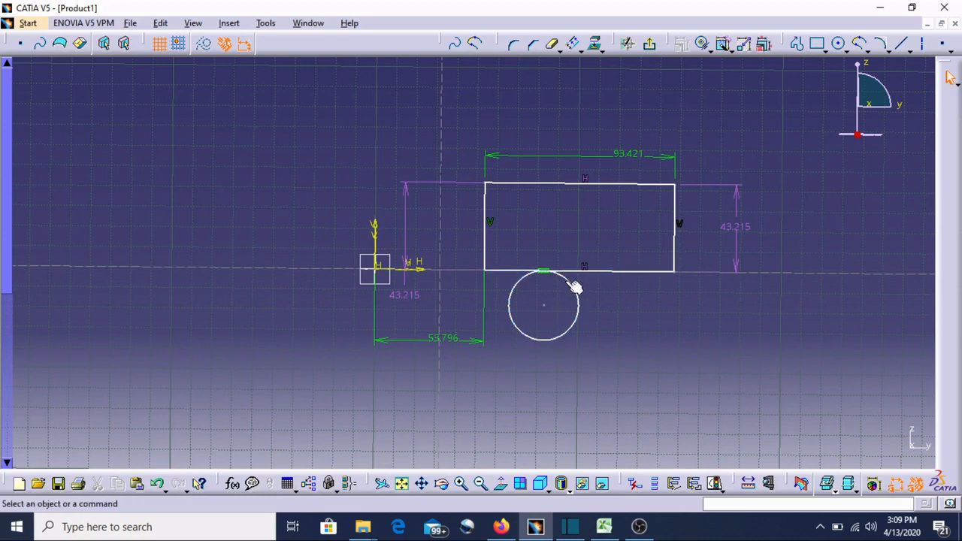
click(549, 303)
drag(550, 304, 532, 310)
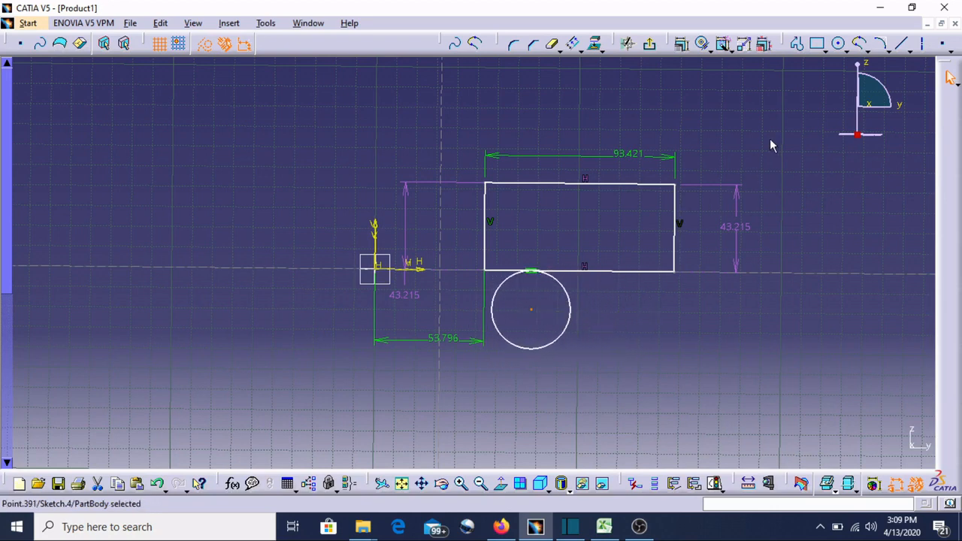
- Review the constraint options available for the circle's centre point without choosing any
click(726, 51)
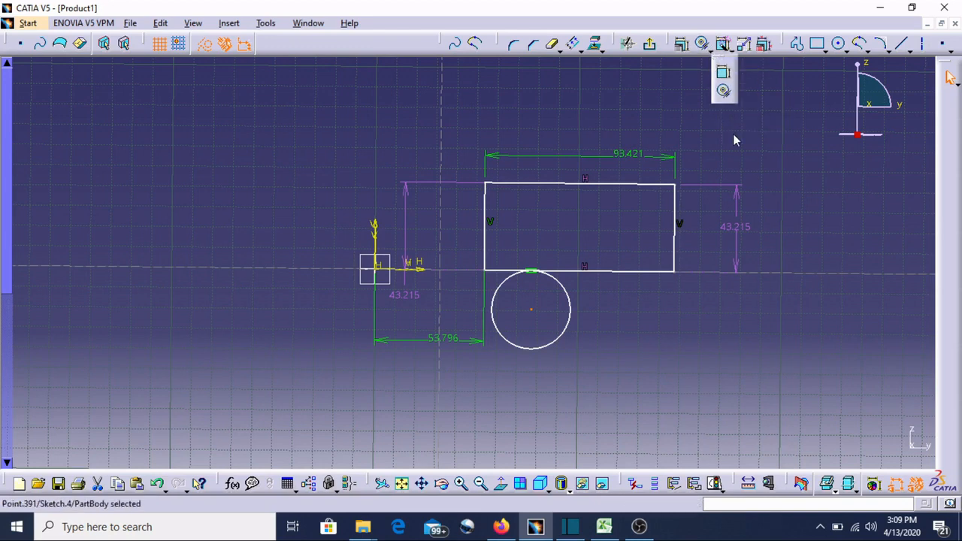
click(682, 46)
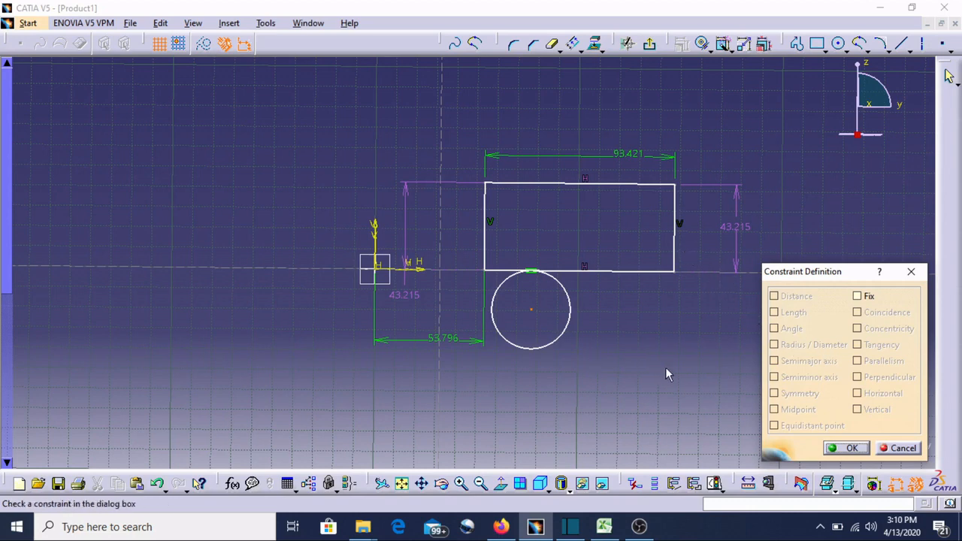
click(851, 448)
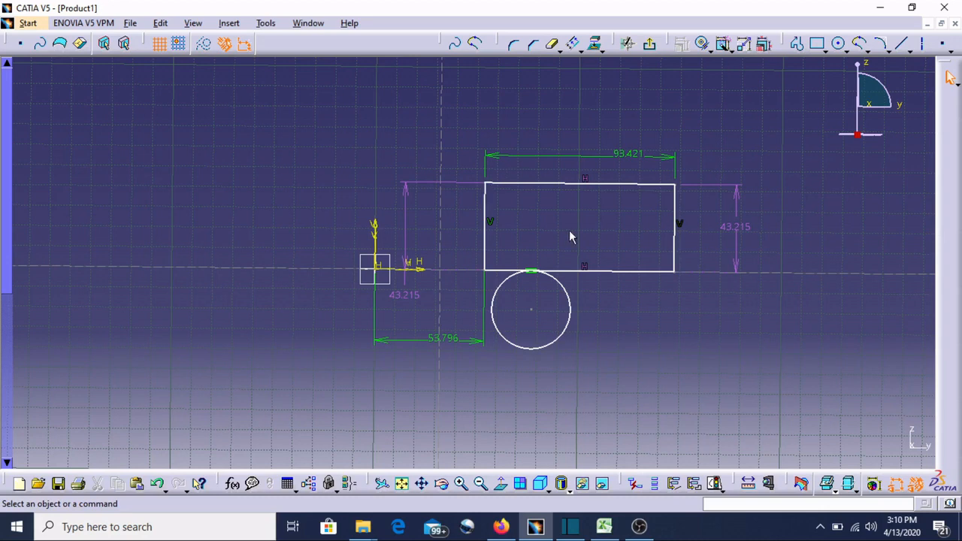
- Apply Auto Constraint to the circle below the large rectangle, with no reference elements or symmetry lines
click(730, 49)
click(725, 45)
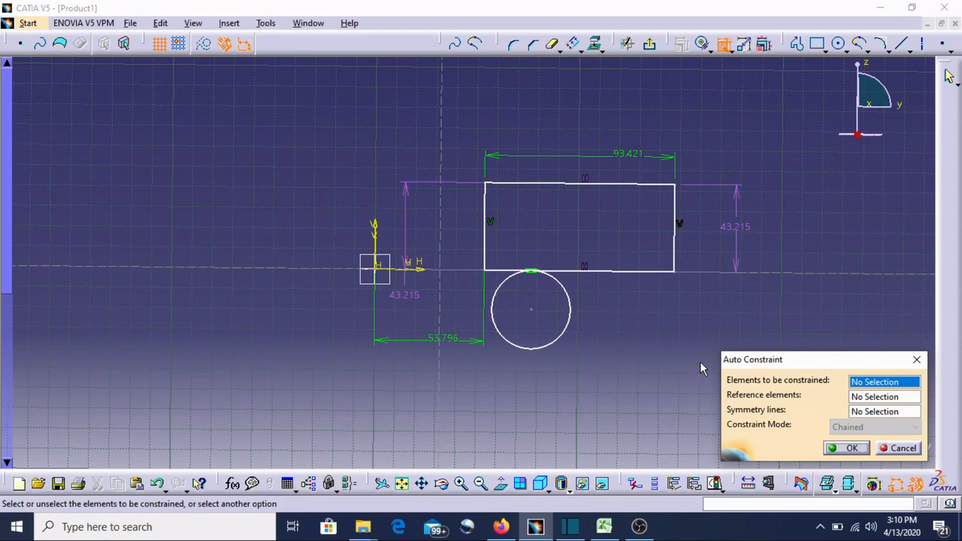
drag(699, 363, 452, 261)
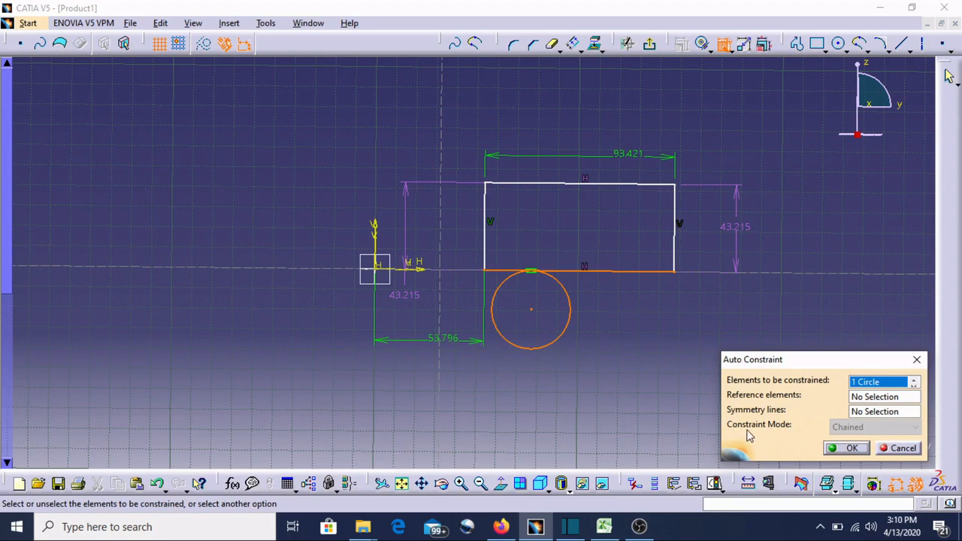
click(834, 449)
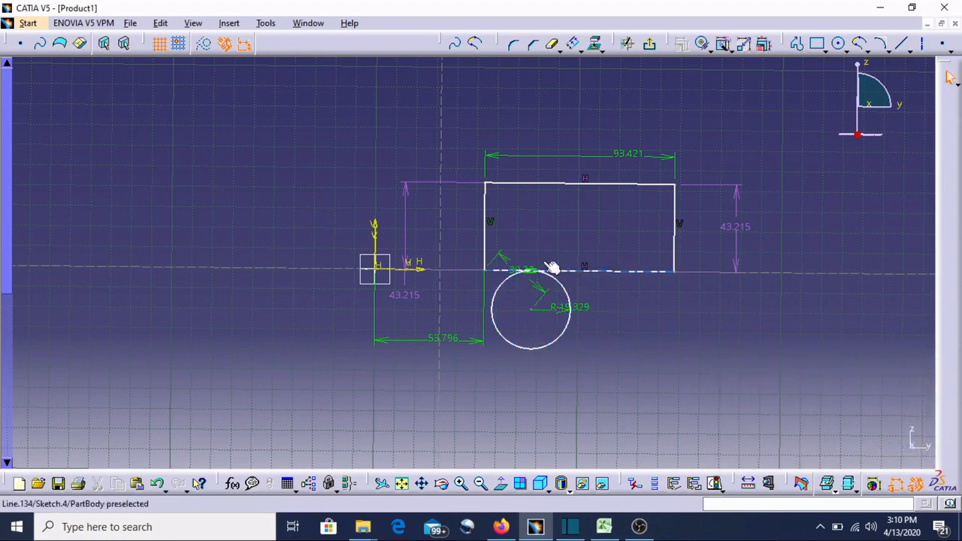
- Sketch a second rectangle about 48 mm by 34 mm, left of the vertical axis and above the horizontal axis
click(818, 43)
click(223, 158)
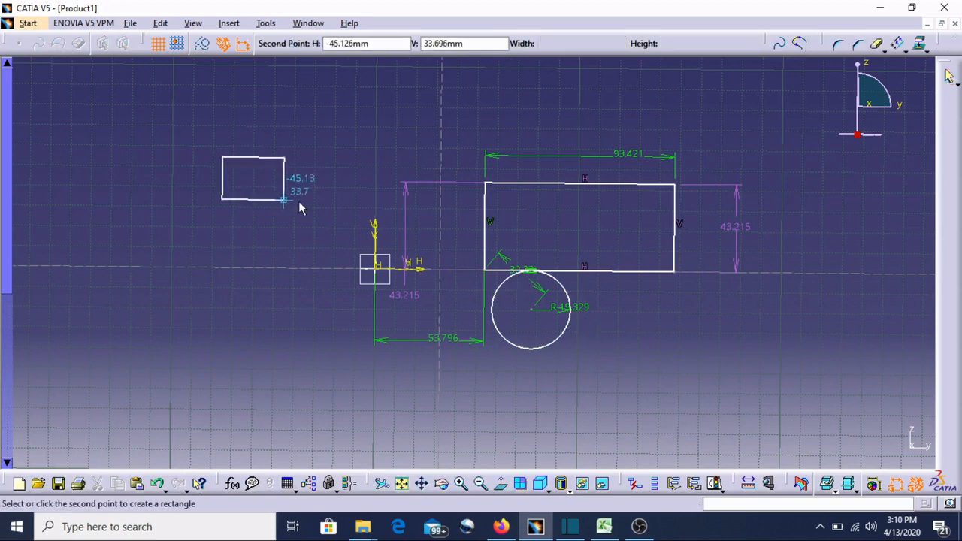
click(322, 227)
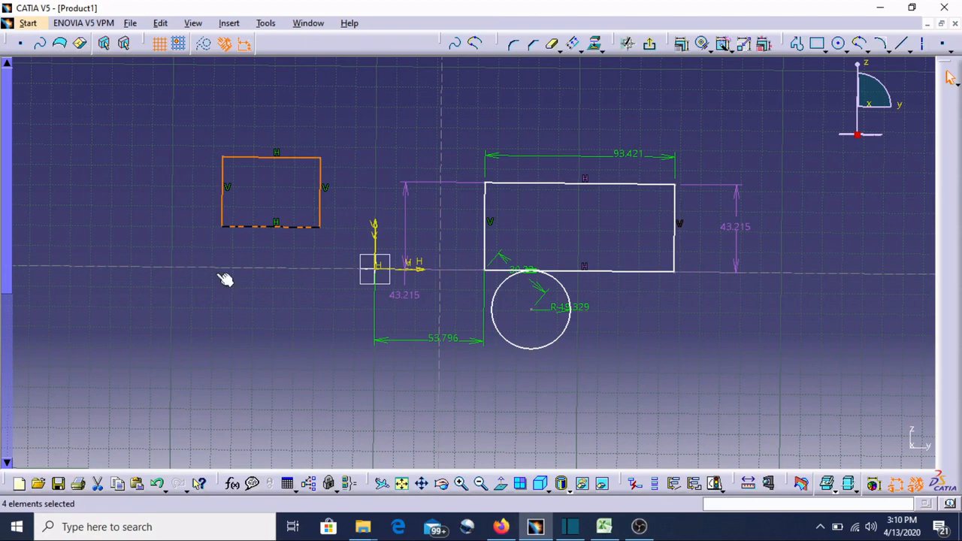
click(309, 305)
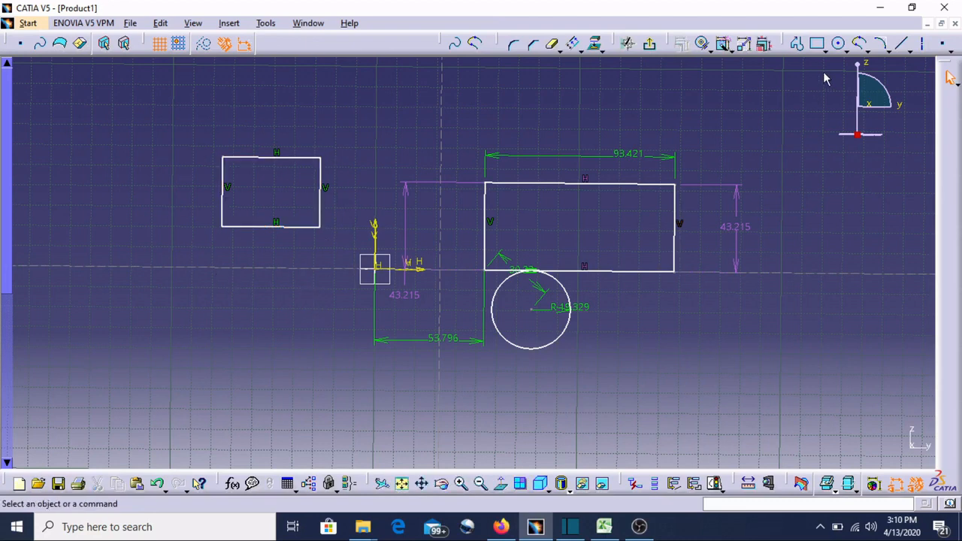
- Apply Auto Constraint to the four lines of the new left-hand rectangle, with no reference elements, and select the constrained rectangle
click(724, 45)
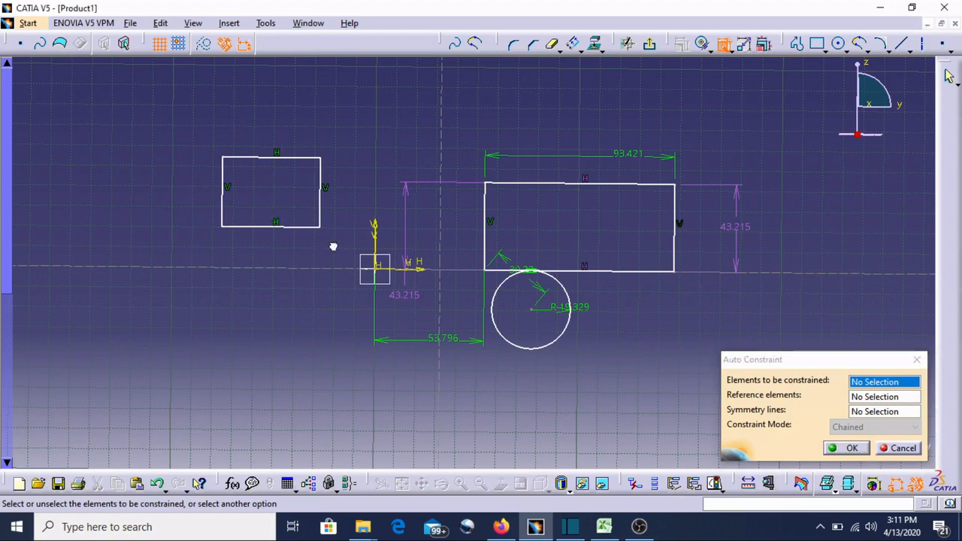
drag(188, 138, 361, 251)
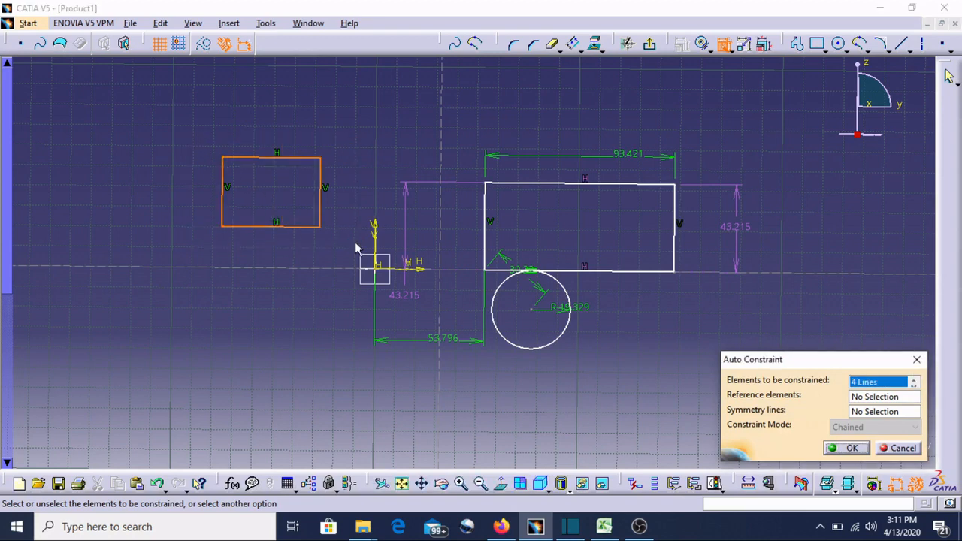
click(850, 449)
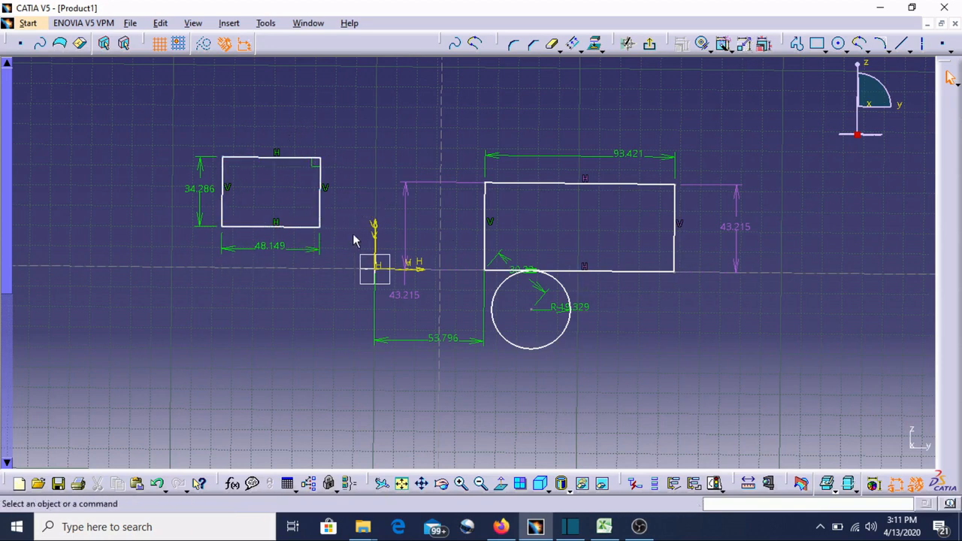
drag(357, 242, 208, 124)
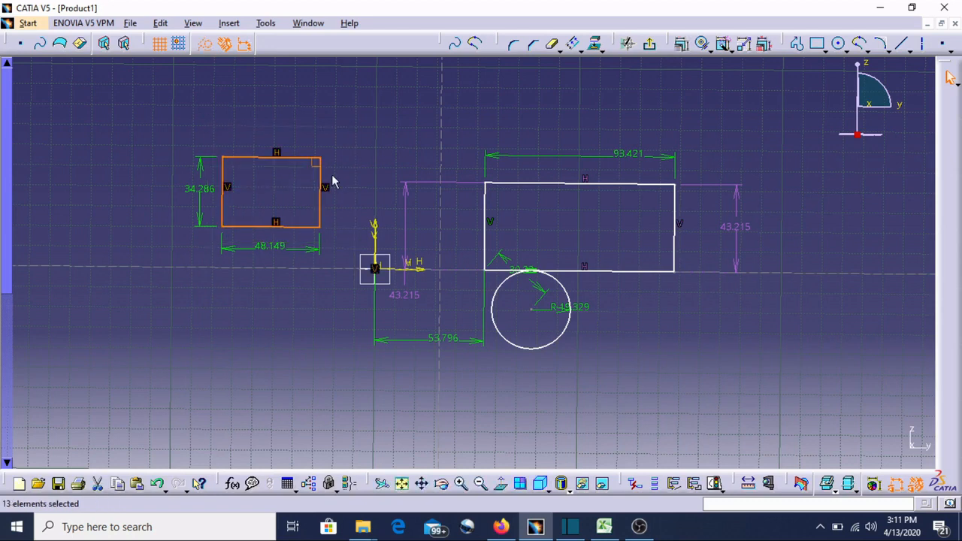
- Animate the left-hand rectangle's height constraint once with a last value of 80.571 mm, and close the animation
click(744, 45)
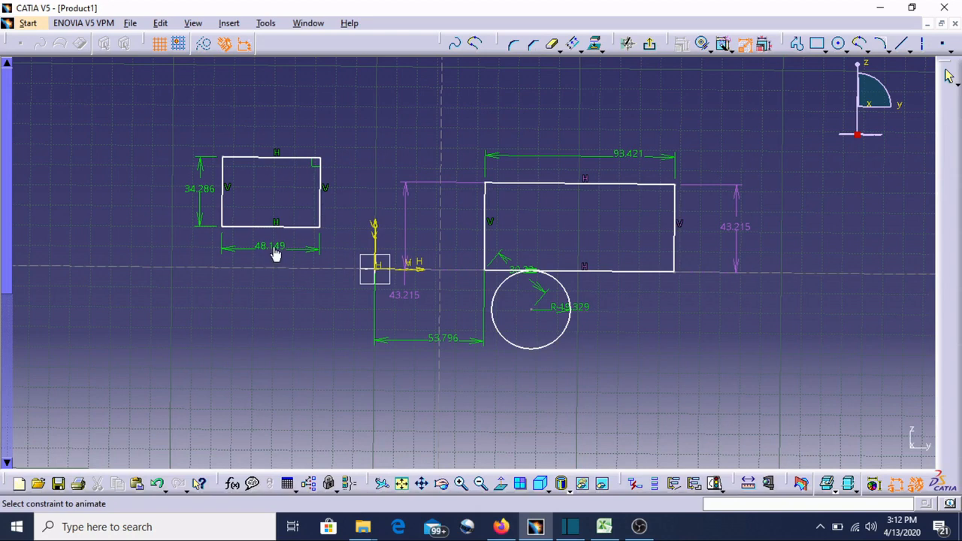
click(202, 192)
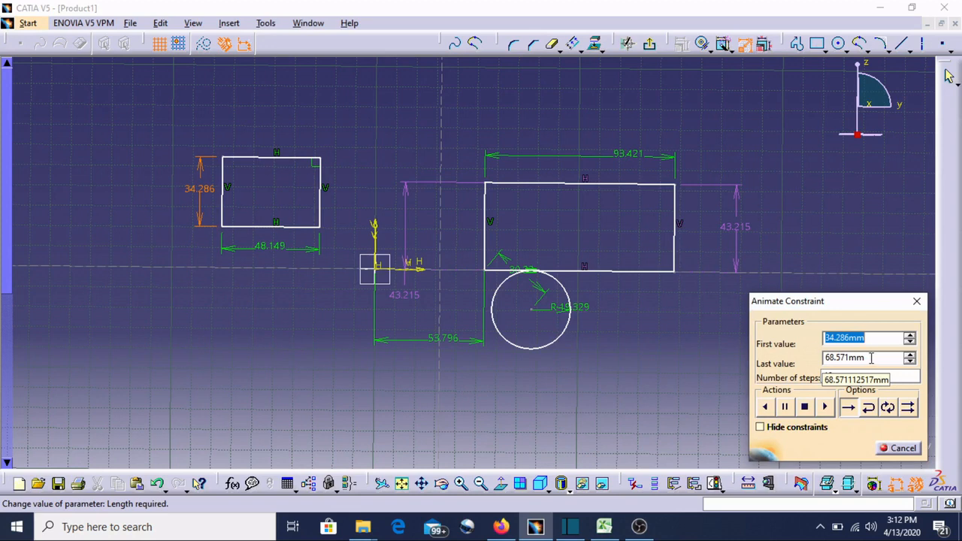
click(846, 376)
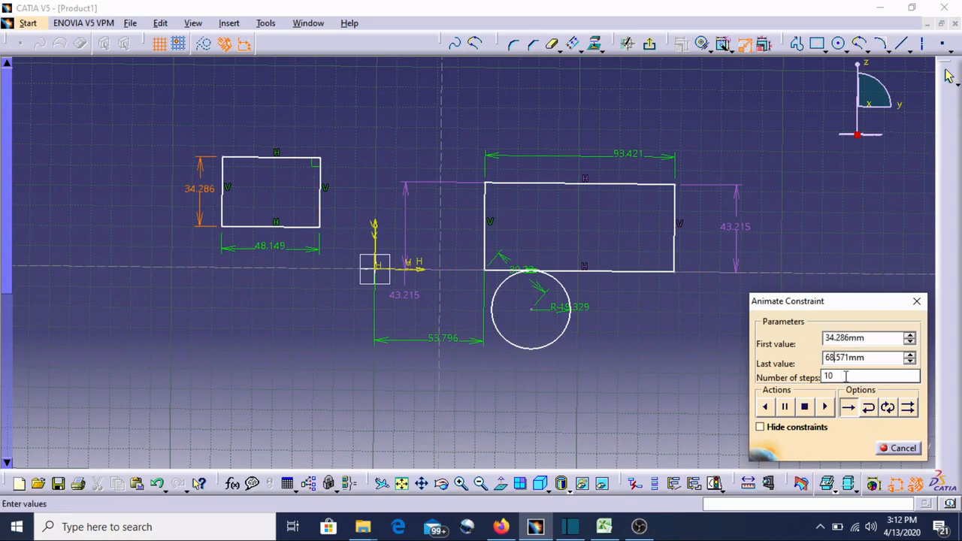
key(BackSpace)
key(BackSpace)
text(80)
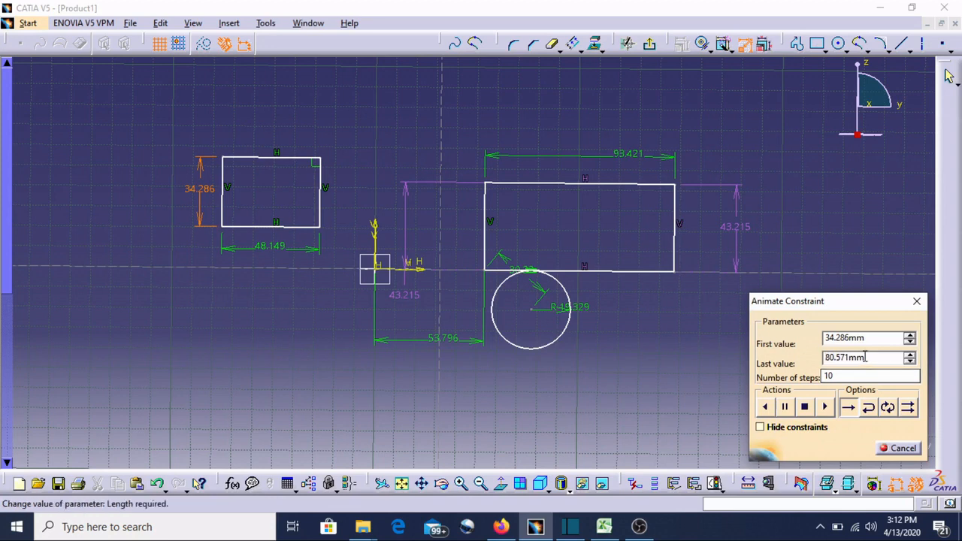
click(827, 407)
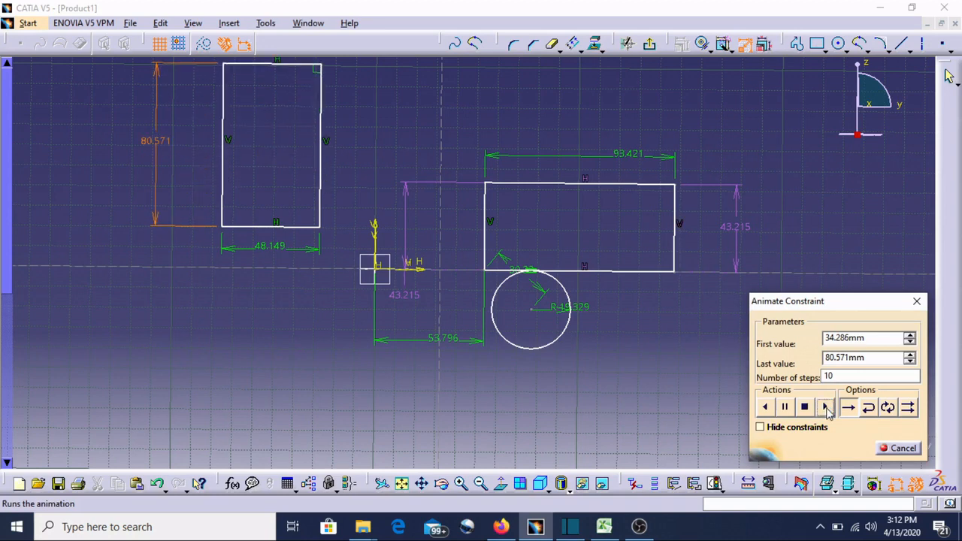
click(899, 448)
click(636, 339)
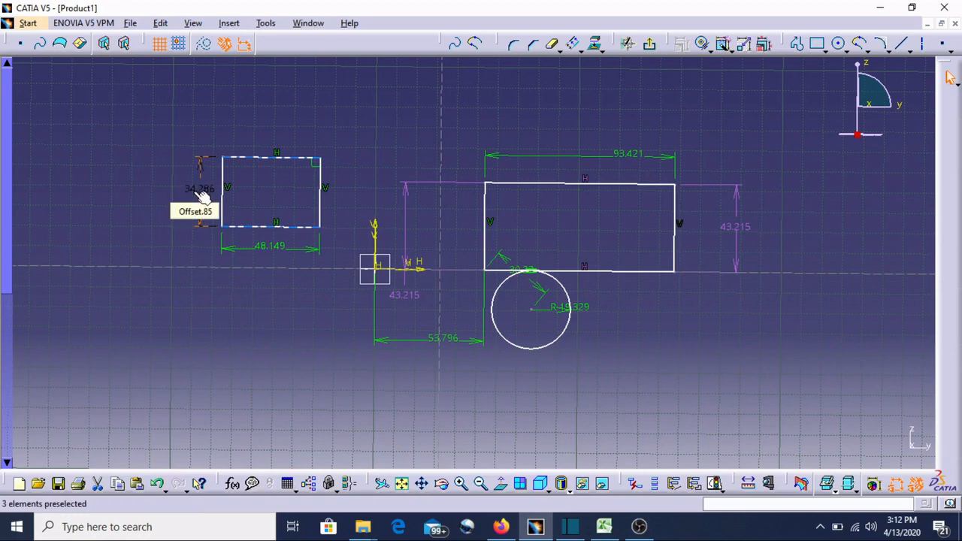
- Animate the left-hand rectangle's height constraint again with the default range, running it forward and backward alternately
click(746, 47)
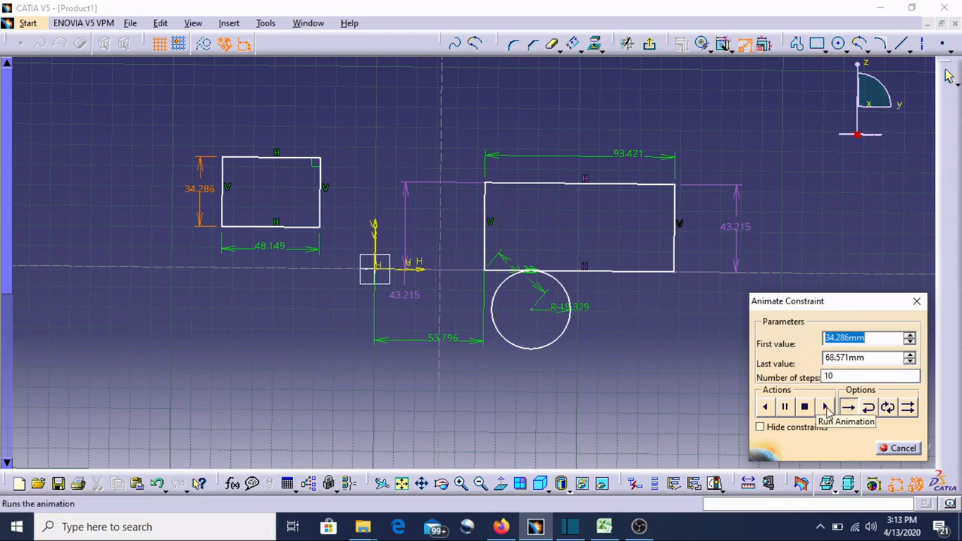
click(826, 407)
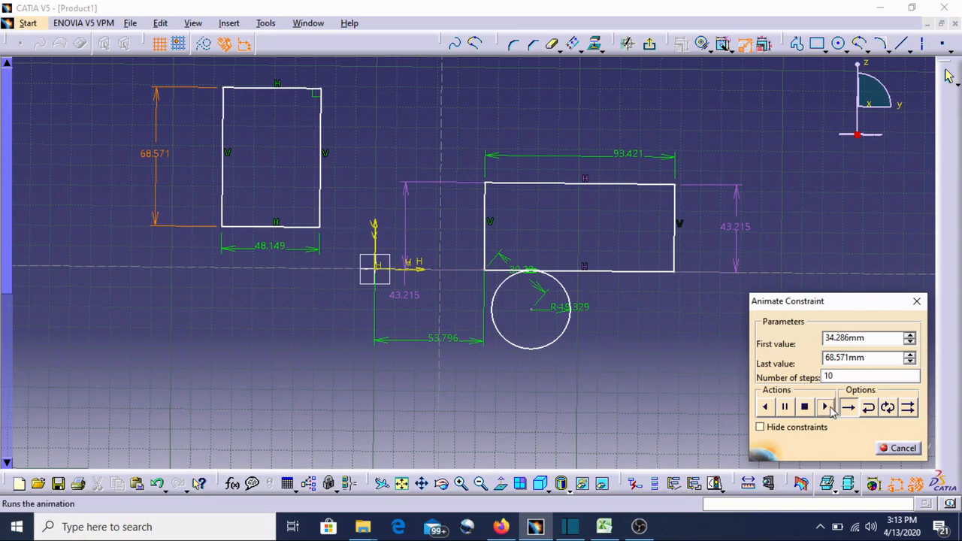
click(767, 408)
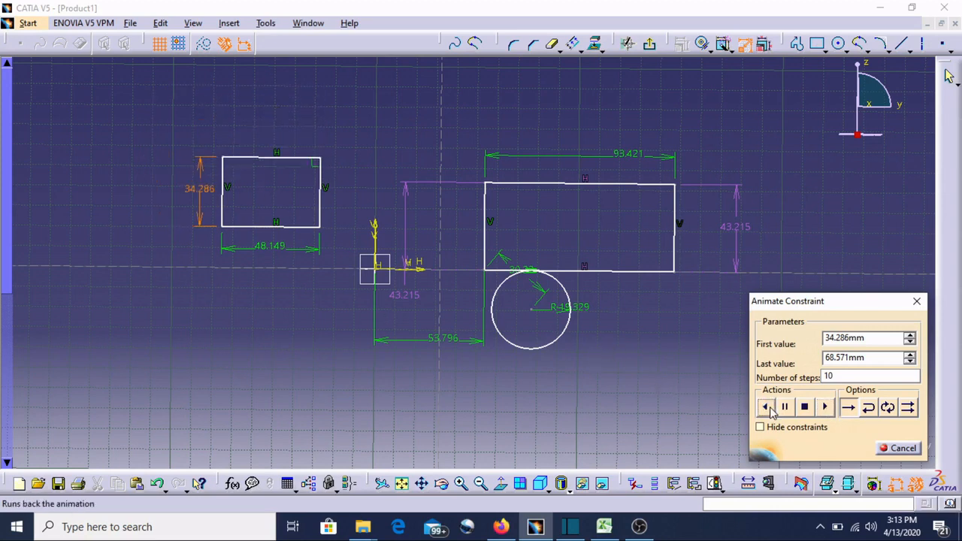
click(825, 408)
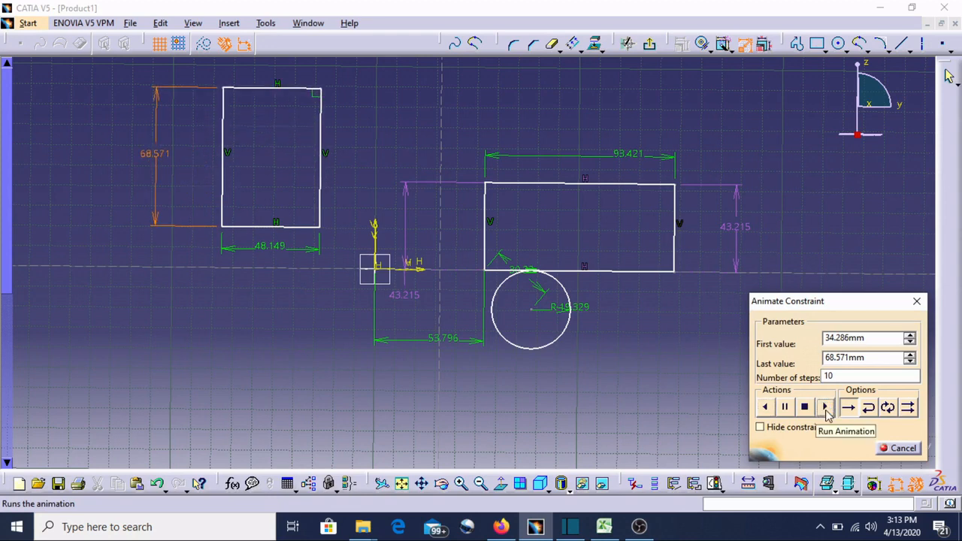
click(766, 407)
click(825, 407)
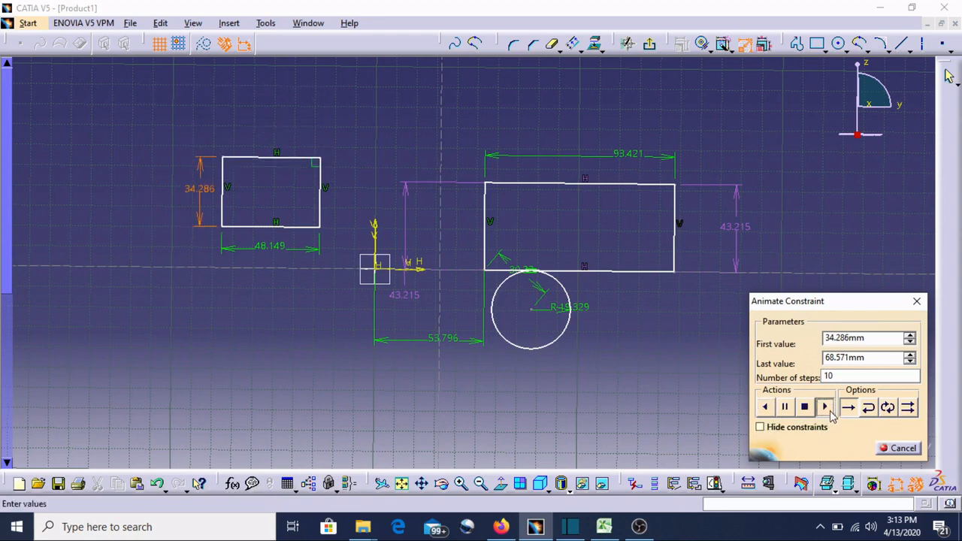
- Play the height animation in loop mode, switch it to reverse mode, and close the animation
click(888, 407)
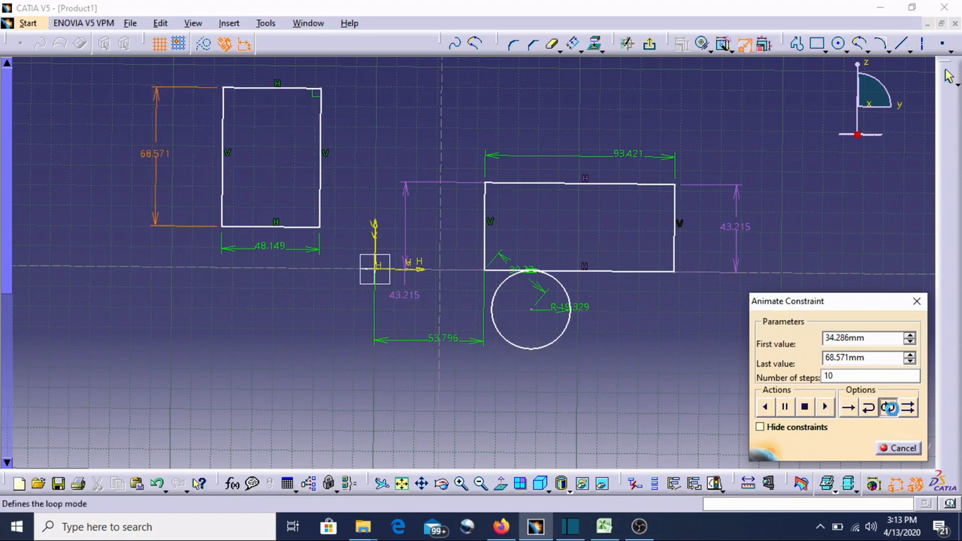
click(825, 406)
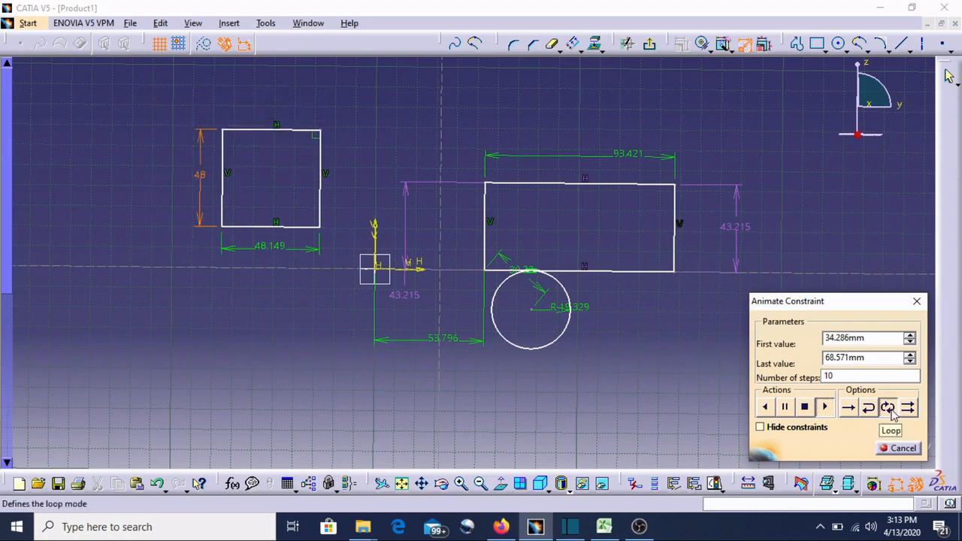
click(869, 408)
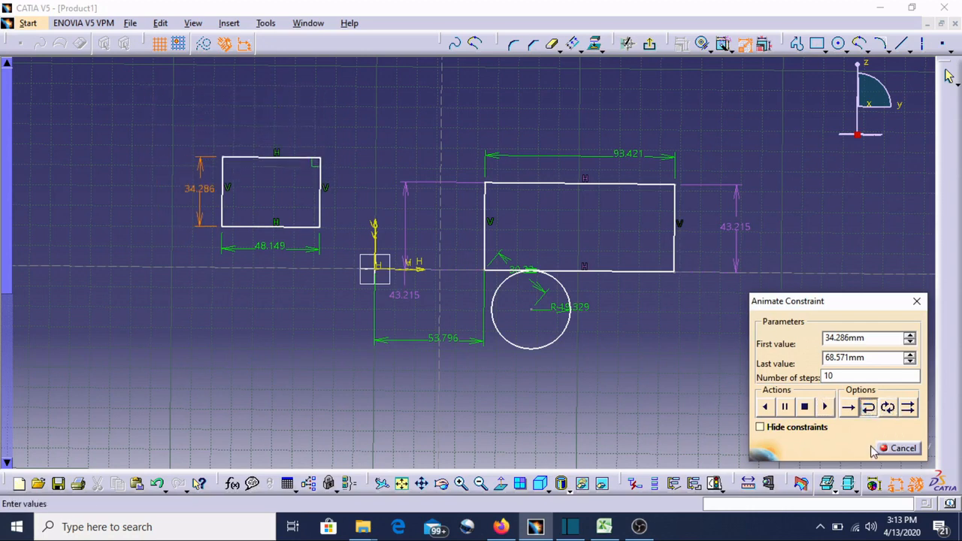
click(888, 407)
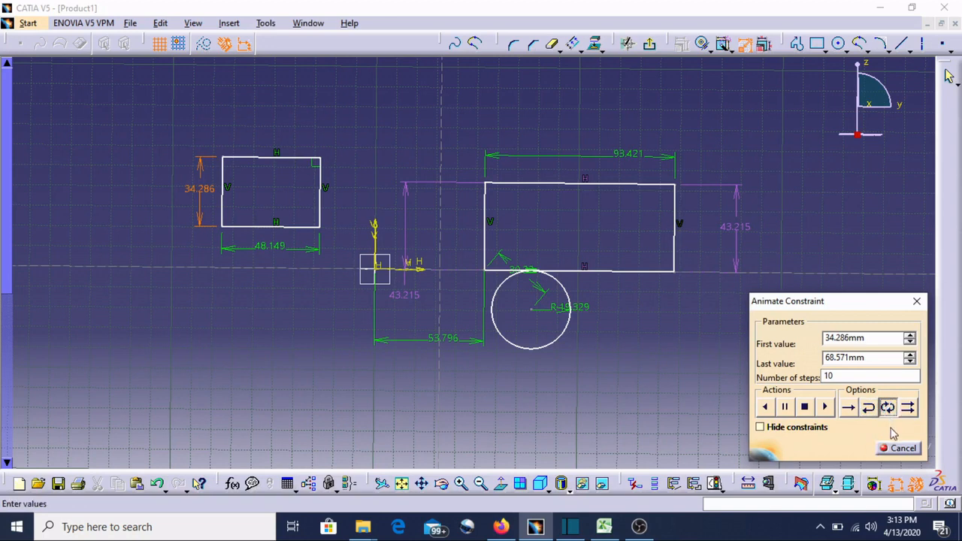
click(825, 407)
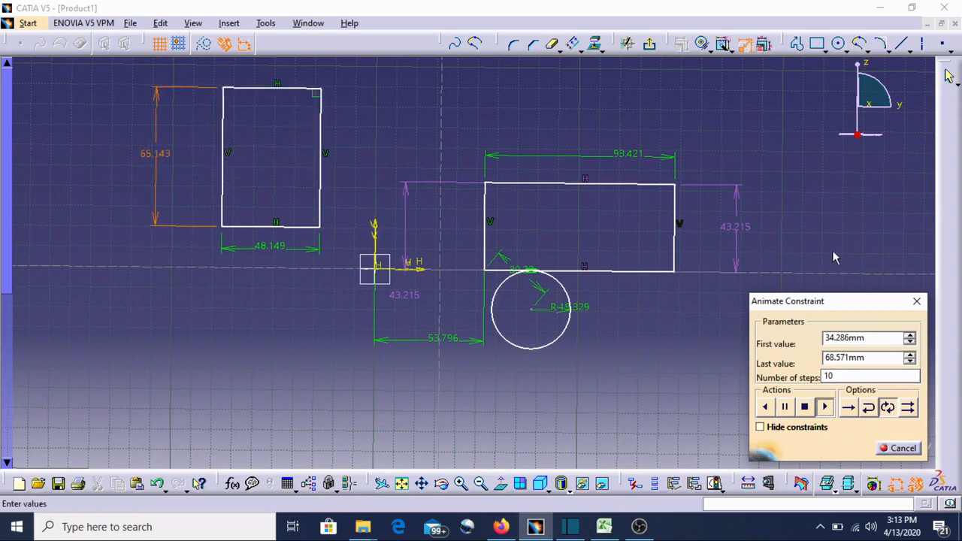
click(869, 409)
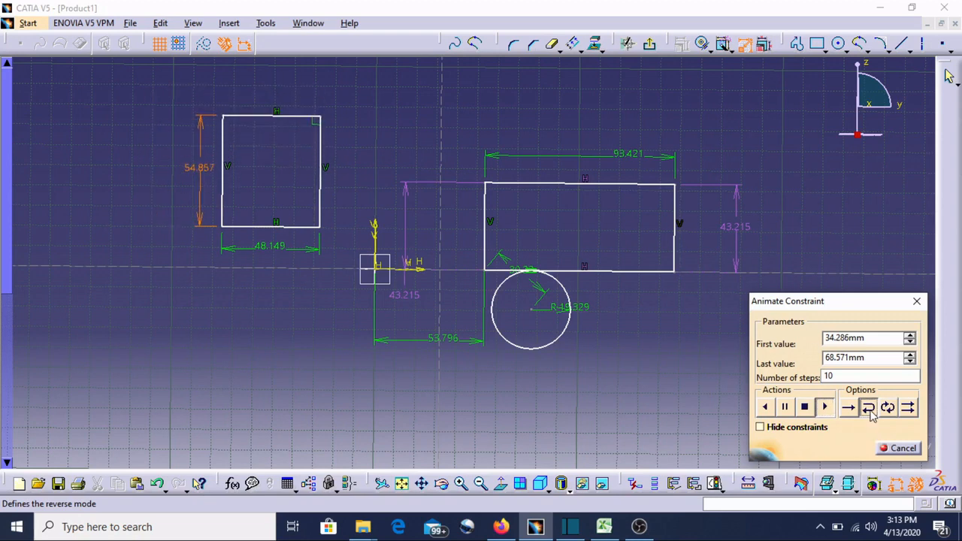
click(902, 449)
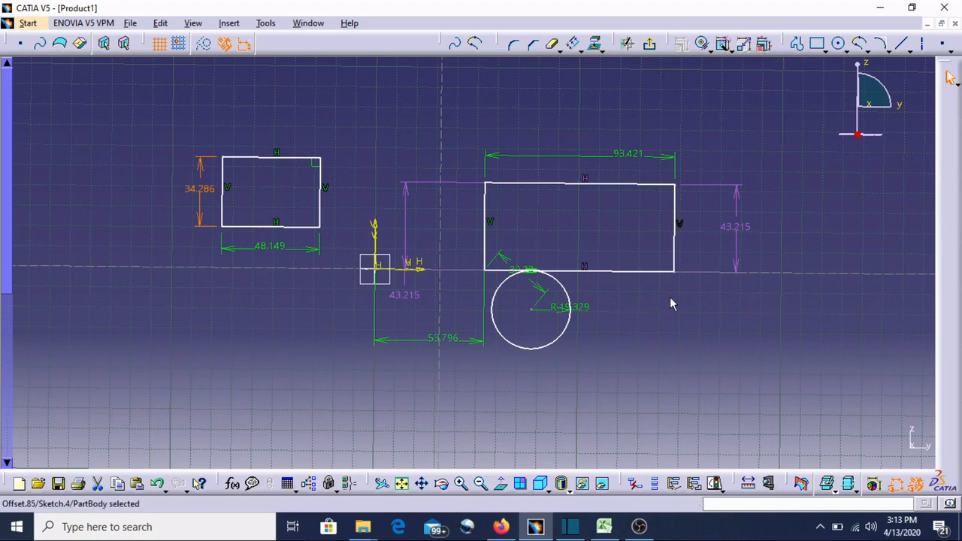
- Sketch a second circle beneath the large rectangle's lower right corner, beside the existing circle
click(838, 43)
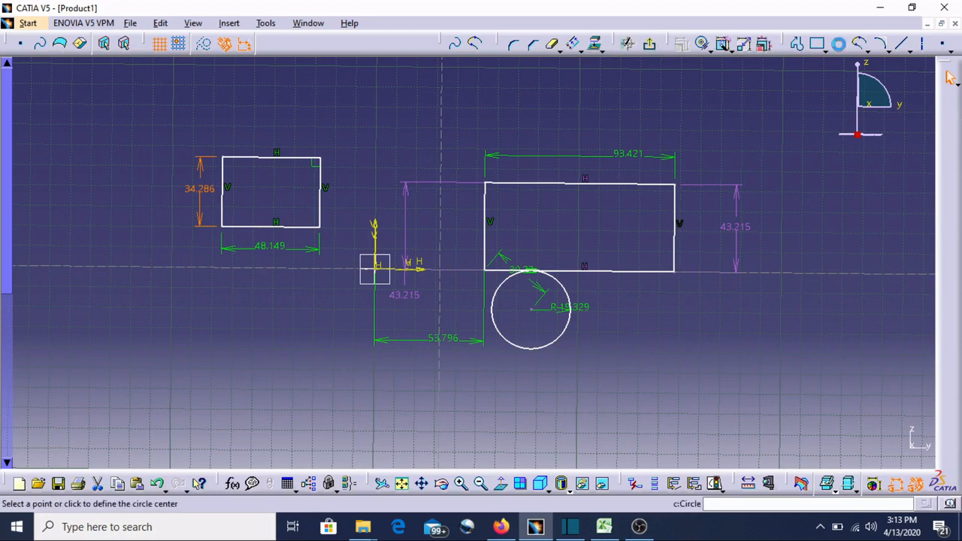
click(650, 323)
click(678, 343)
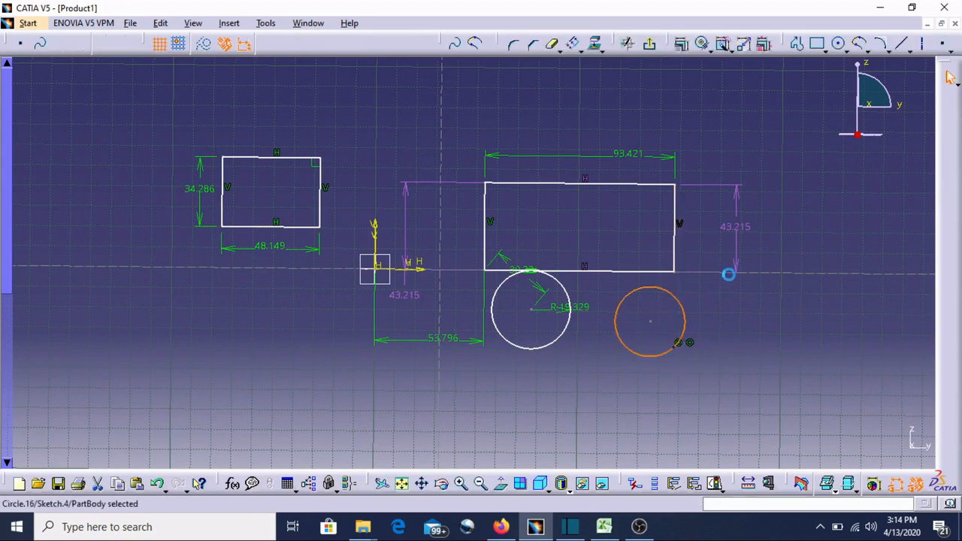
- Sketch a third, upright rectangle to the right of the large rectangle, straddling the horizontal axis
click(818, 43)
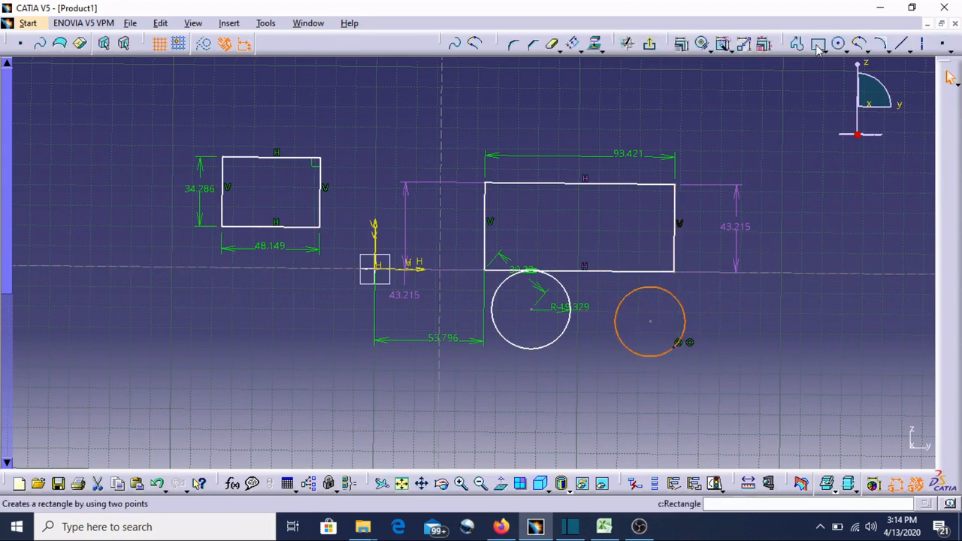
click(766, 222)
click(833, 315)
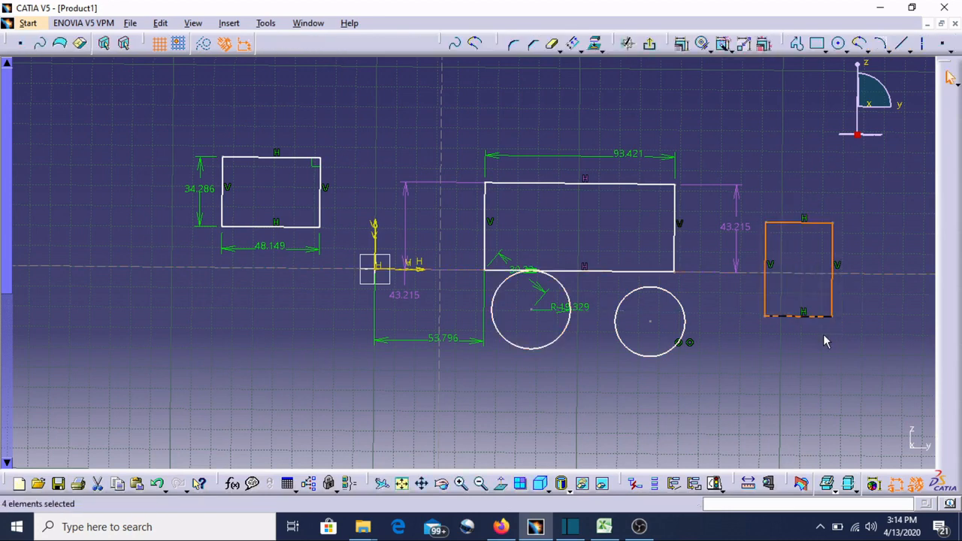
click(859, 387)
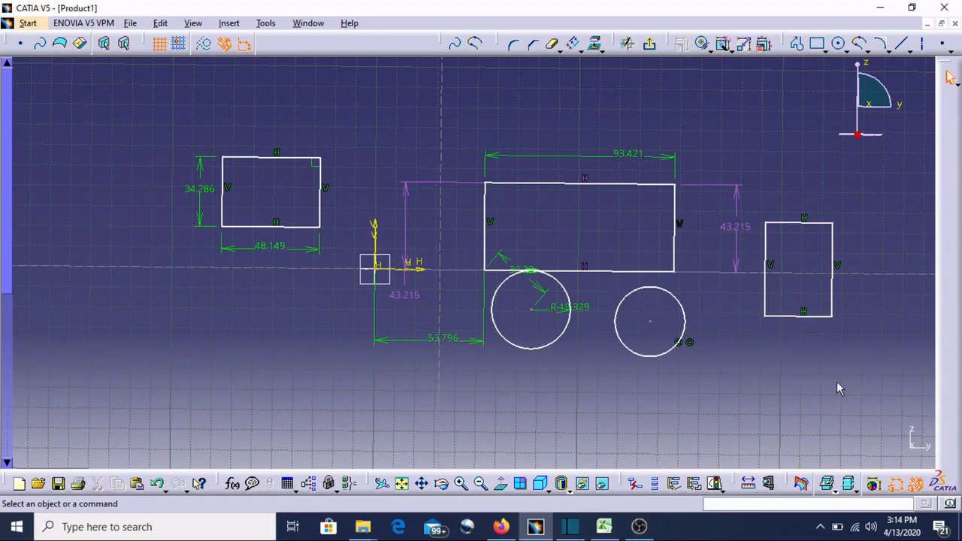
drag(870, 387, 601, 200)
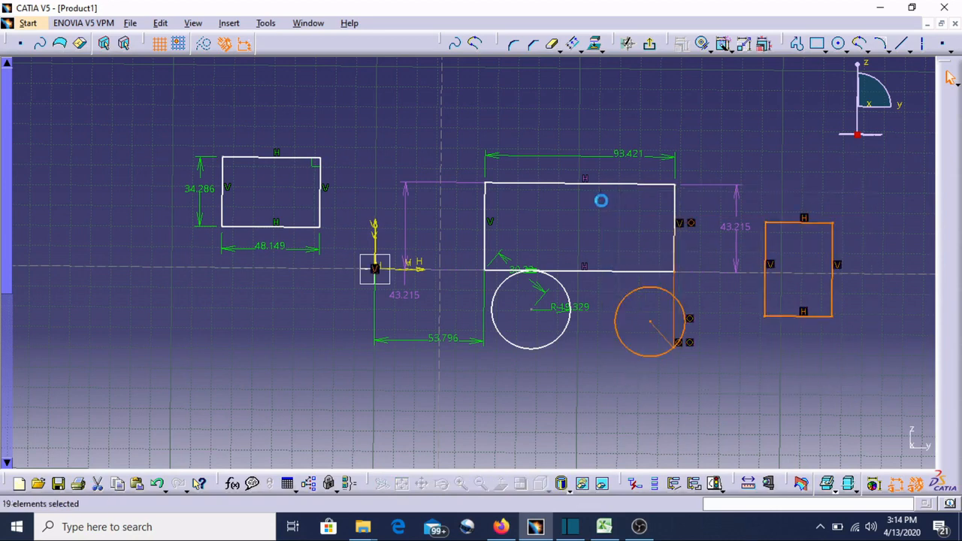
click(726, 50)
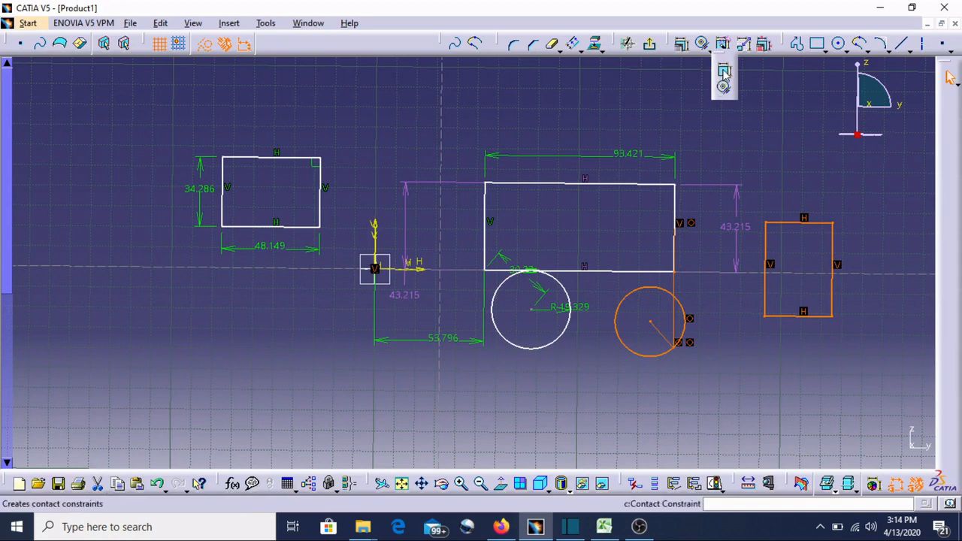
click(725, 69)
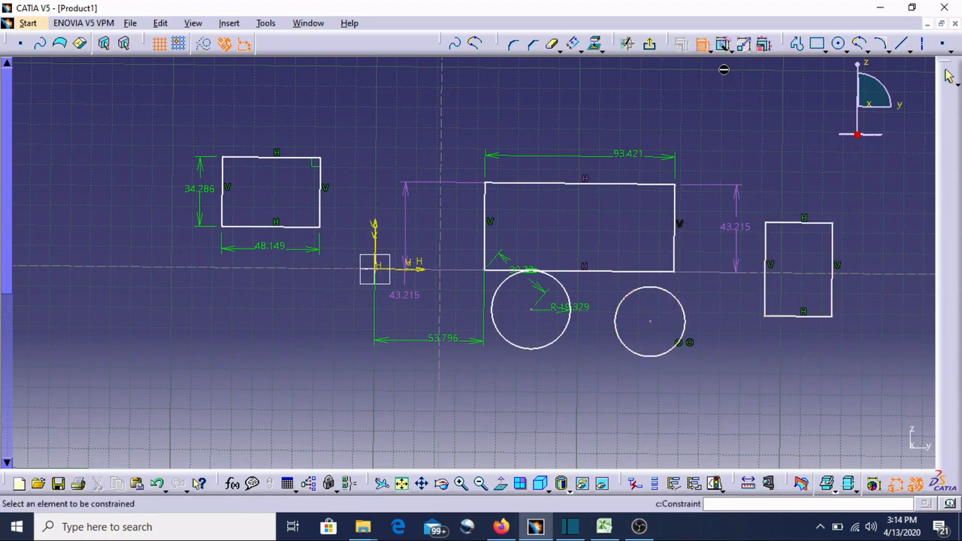
- Apply Auto Constraint to the upright rectangle on the right to dimension its width and height
click(741, 47)
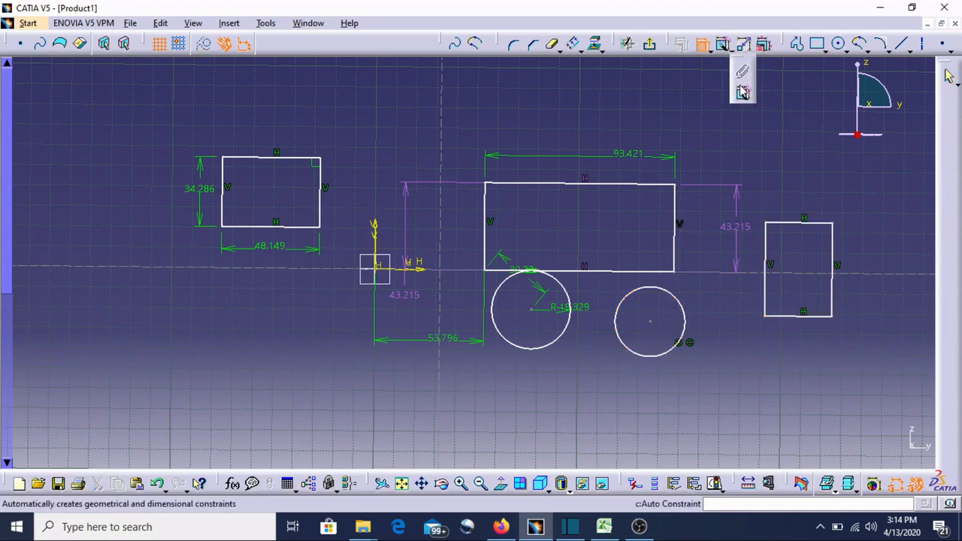
click(742, 94)
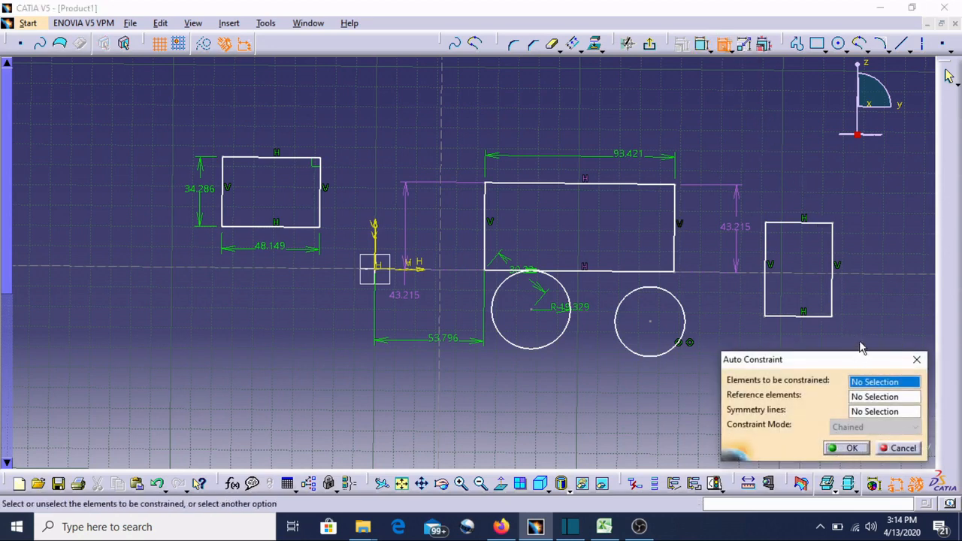
drag(857, 342, 731, 192)
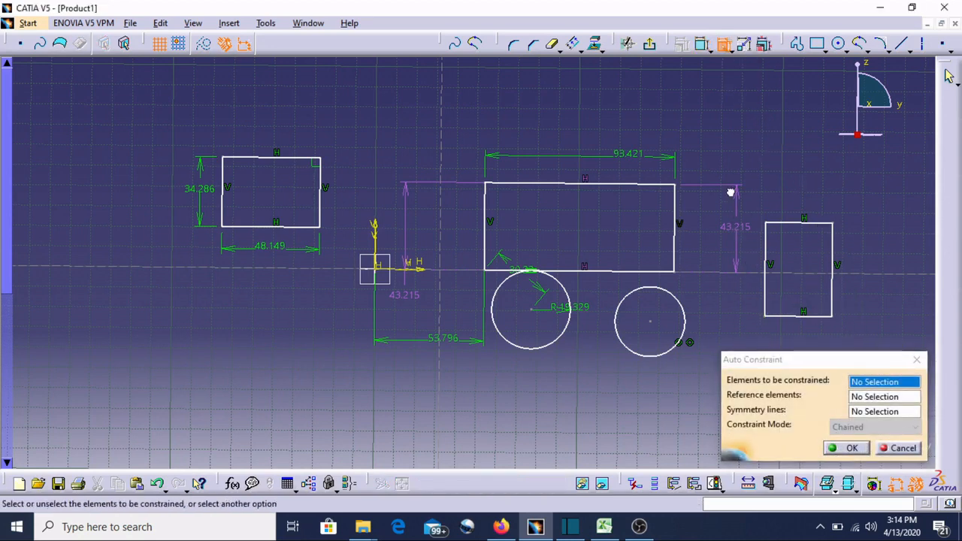
click(849, 449)
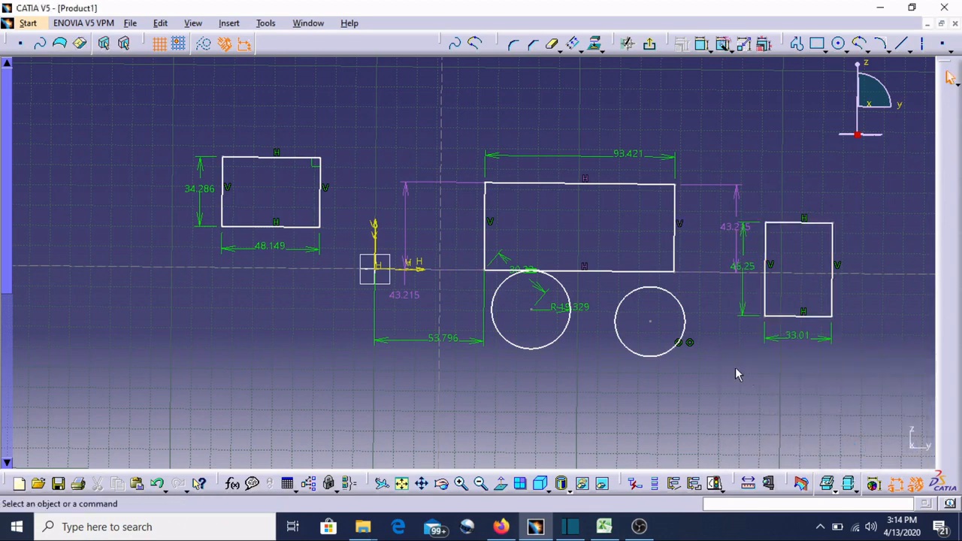
- Apply Auto Constraint to the second circle beneath the large rectangle's lower right corner and close the tool
drag(736, 367, 617, 262)
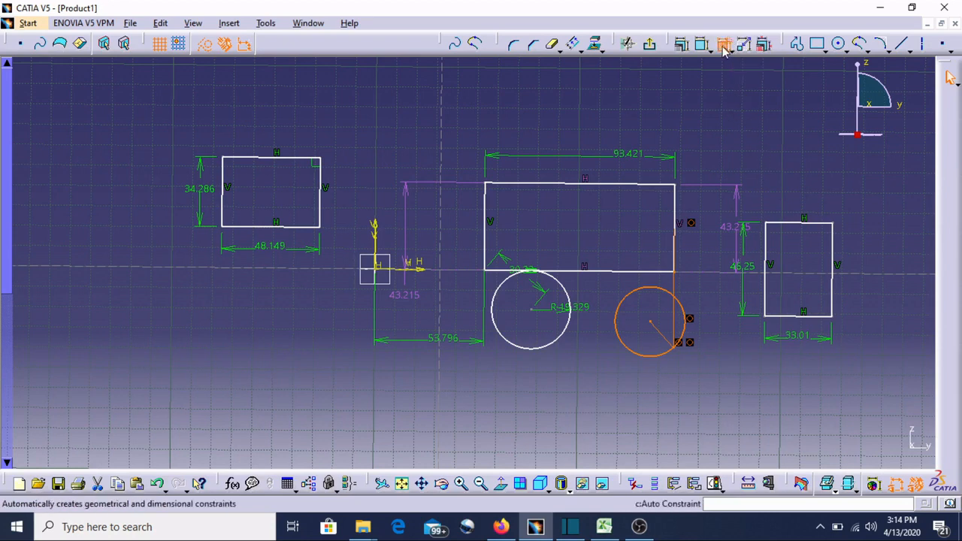
click(724, 45)
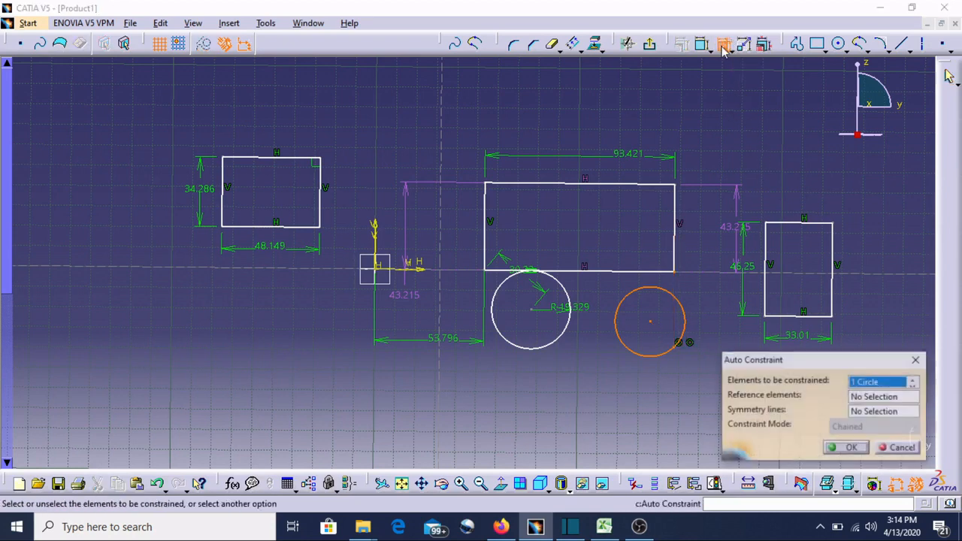
click(848, 448)
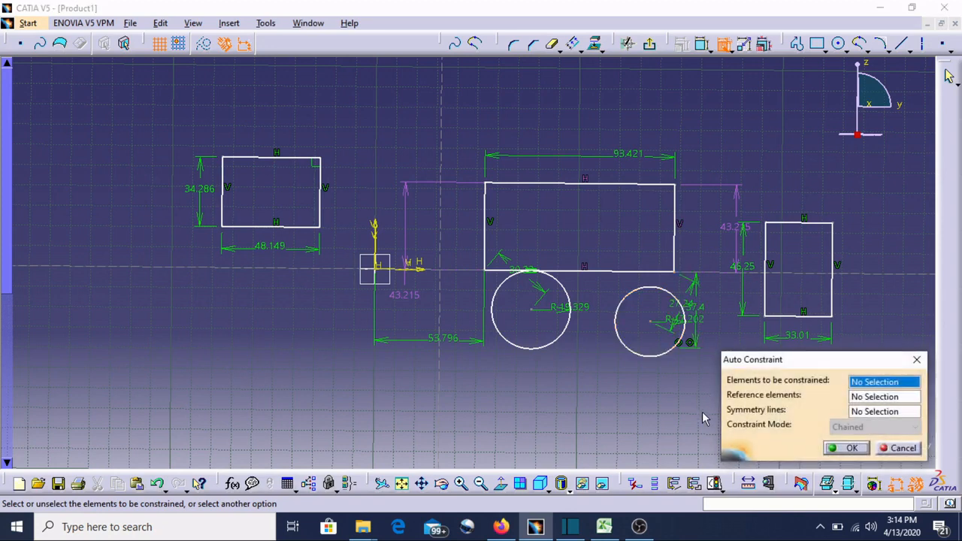
click(846, 449)
click(860, 448)
click(897, 449)
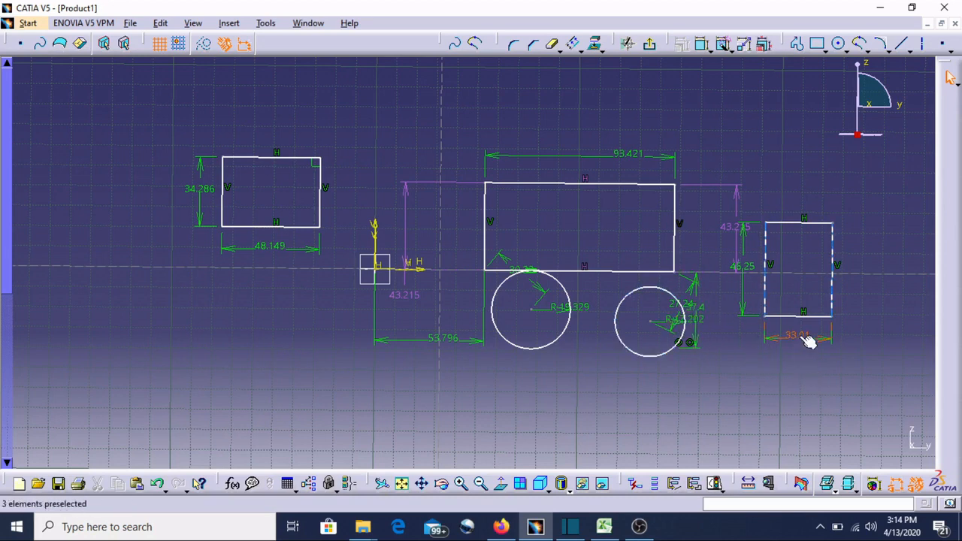
- Open Edit Multi-Constraint for the large rectangle, both circles and the upright rectangle, and go through several of the listed constraints
drag(859, 388, 502, 241)
mouse_move(483, 203)
mouse_down()
mouse_move(456, 128)
mouse_move(436, 128)
mouse_up()
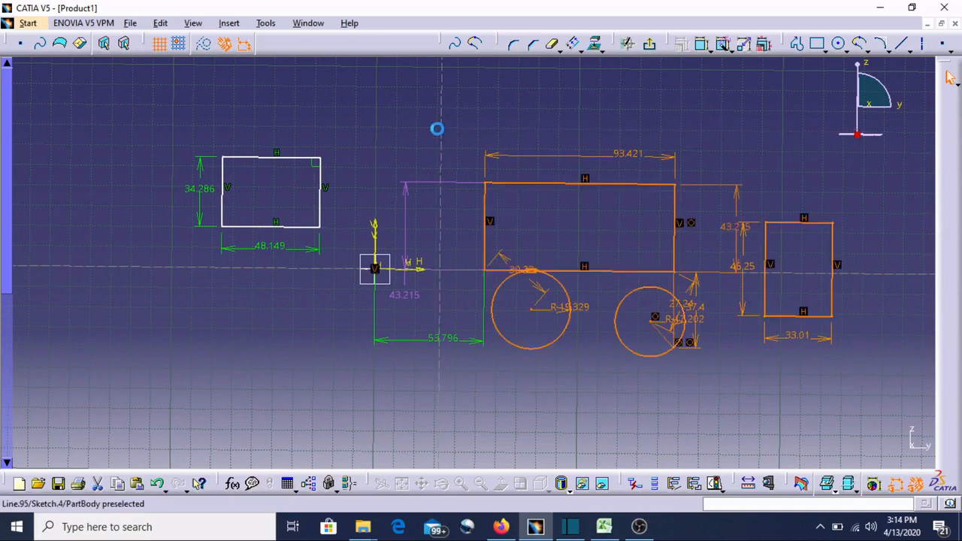
click(767, 47)
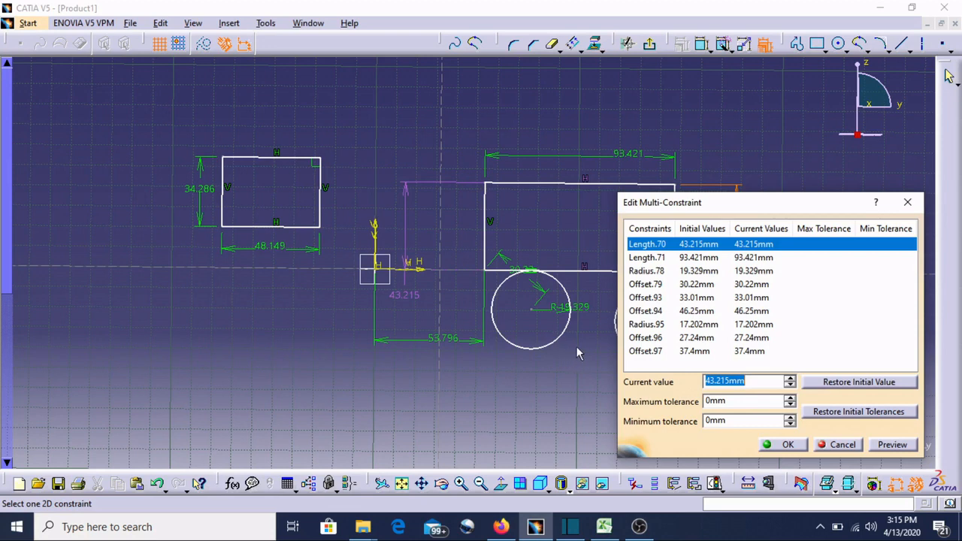
click(710, 258)
click(706, 272)
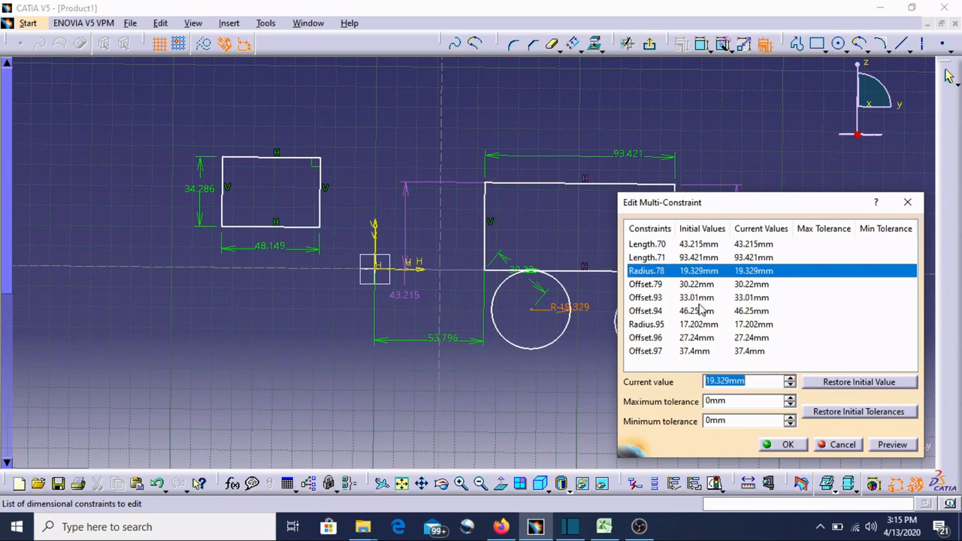
click(699, 299)
click(699, 311)
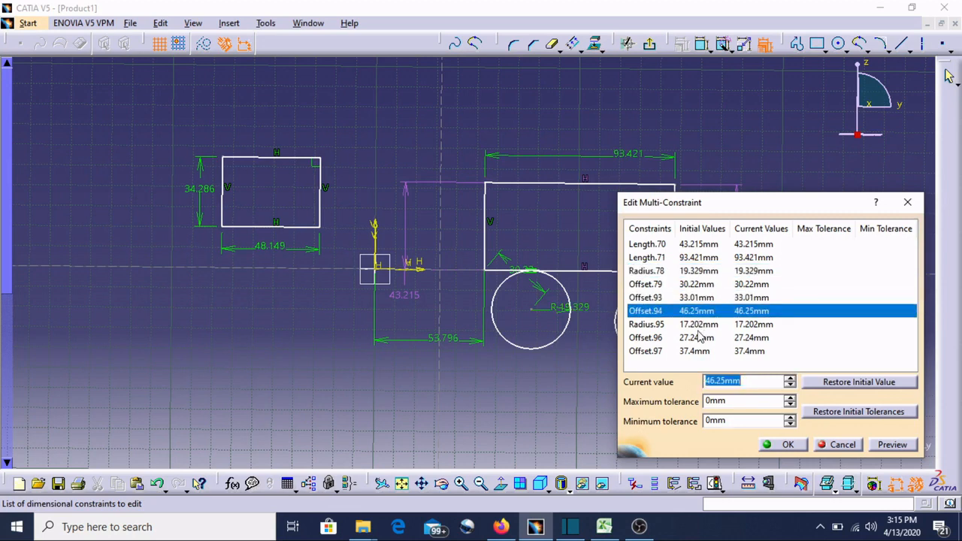
click(698, 325)
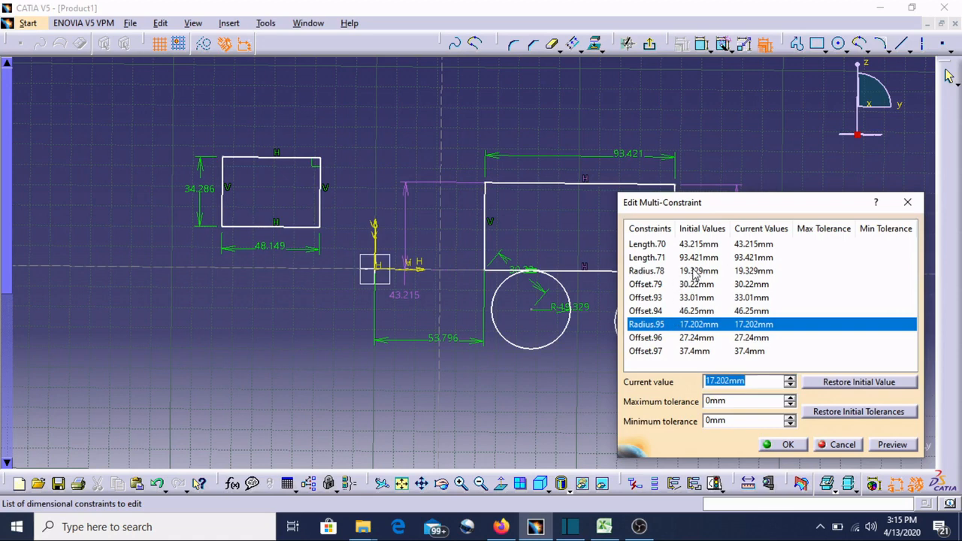
- Set the radius of the circle beneath the large rectangle's lower left corner to 40.329 mm and apply the multi-constraint edit
click(694, 272)
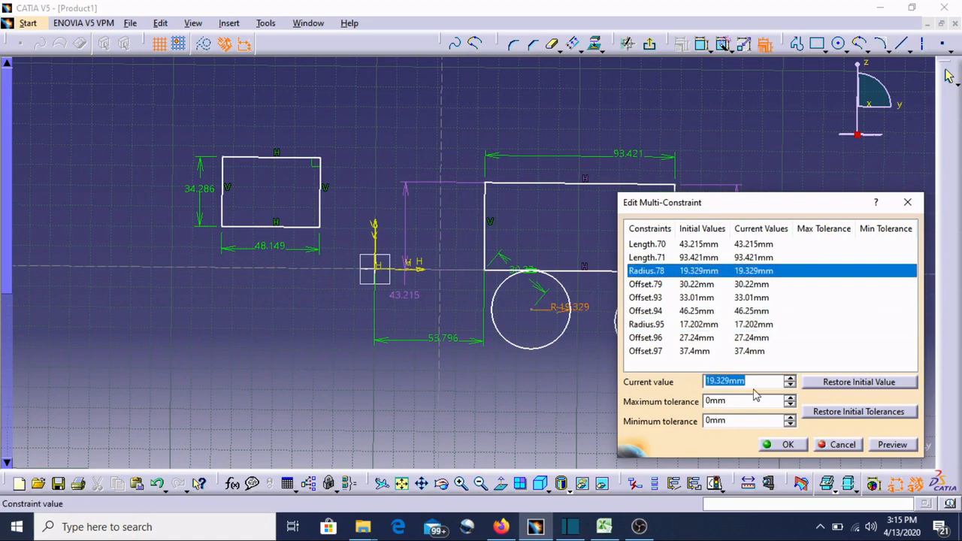
click(714, 382)
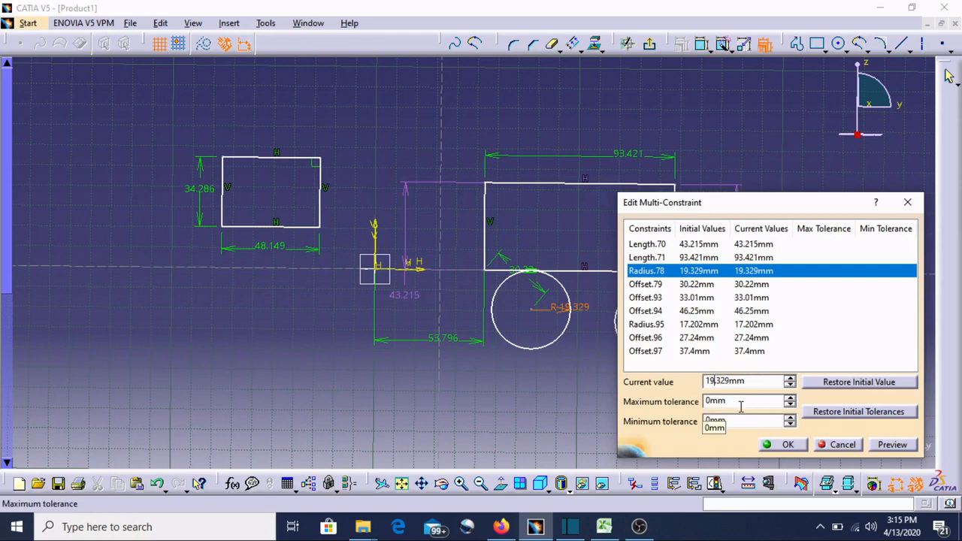
key(BackSpace)
key(BackSpace)
text(40)
key(Return)
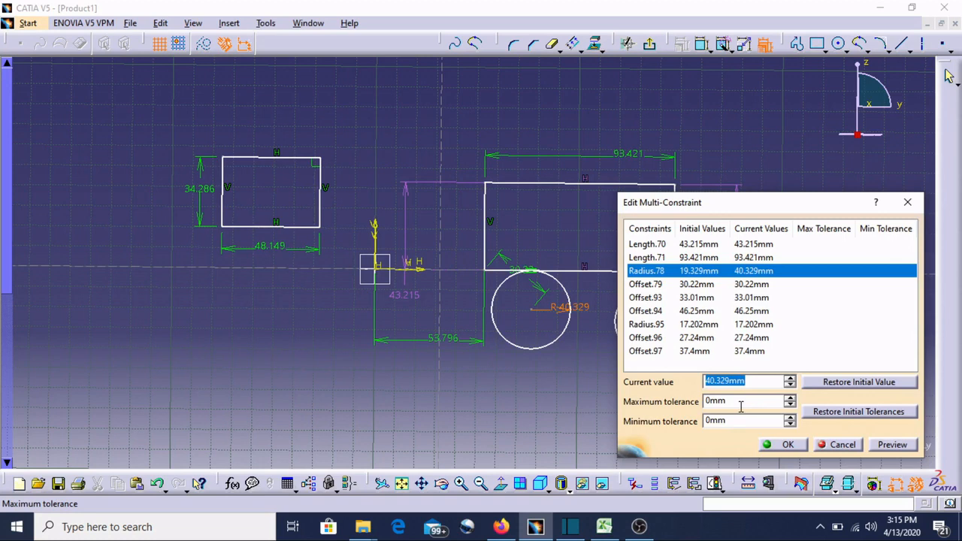
click(784, 445)
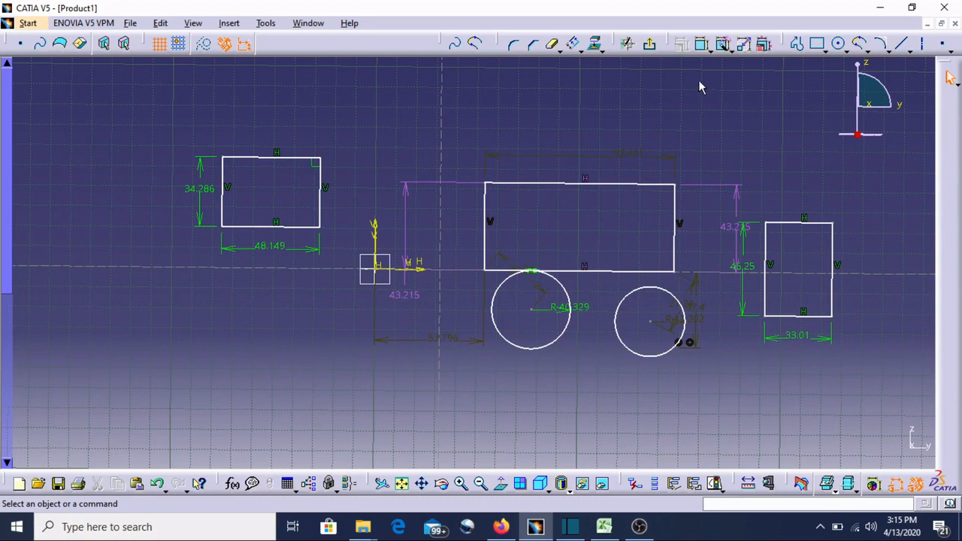
- Show the available constraint creation tools for choosing the Constraint command
click(723, 45)
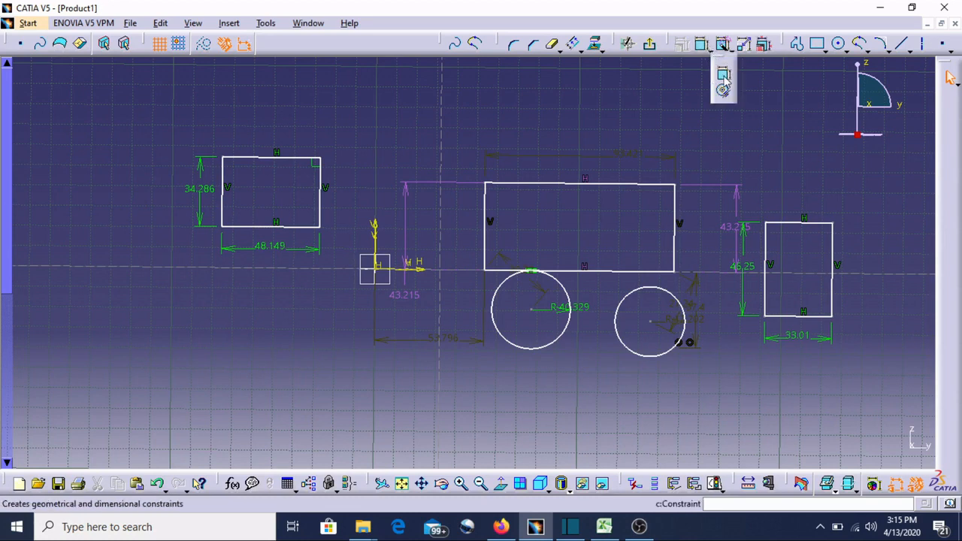